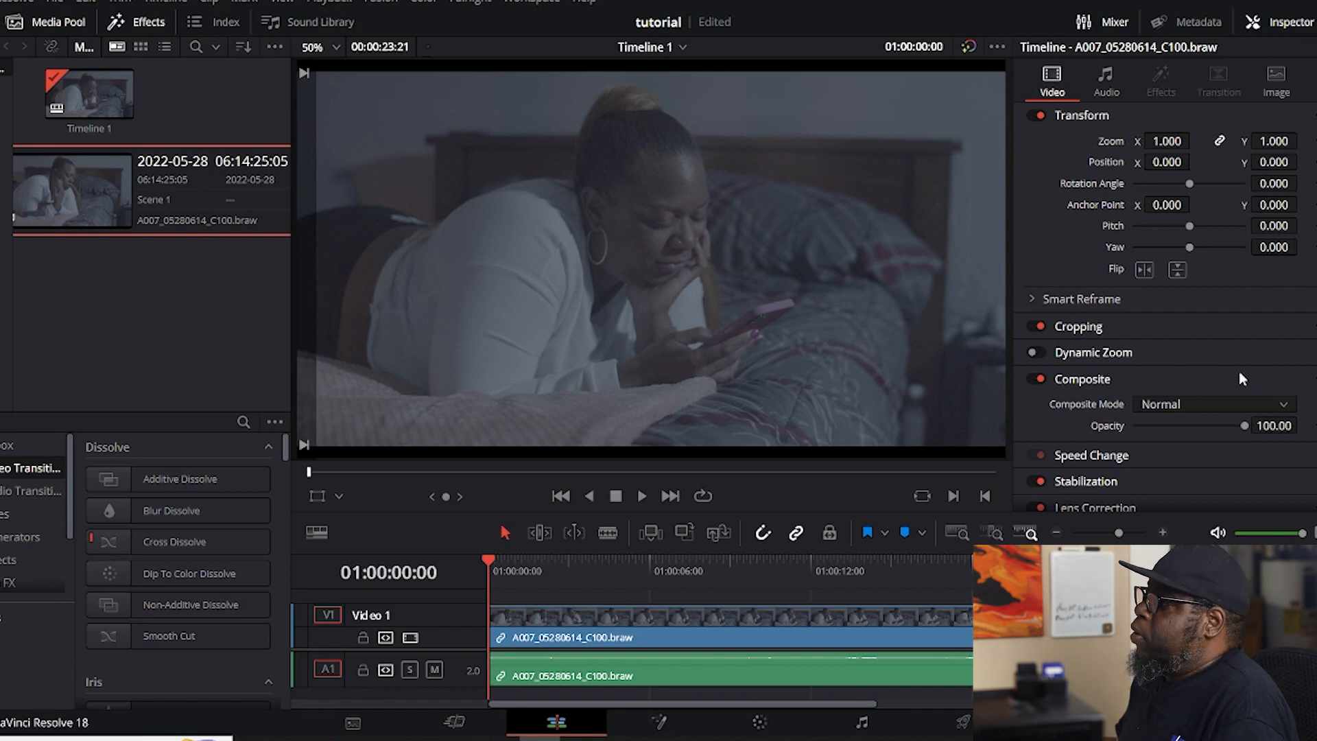
On the Color page, set the clip's Blackmagic RAW decoding to Clip and its gamma to Rec.709.
{"action": "left_click", "coordinate": [767, 725]}
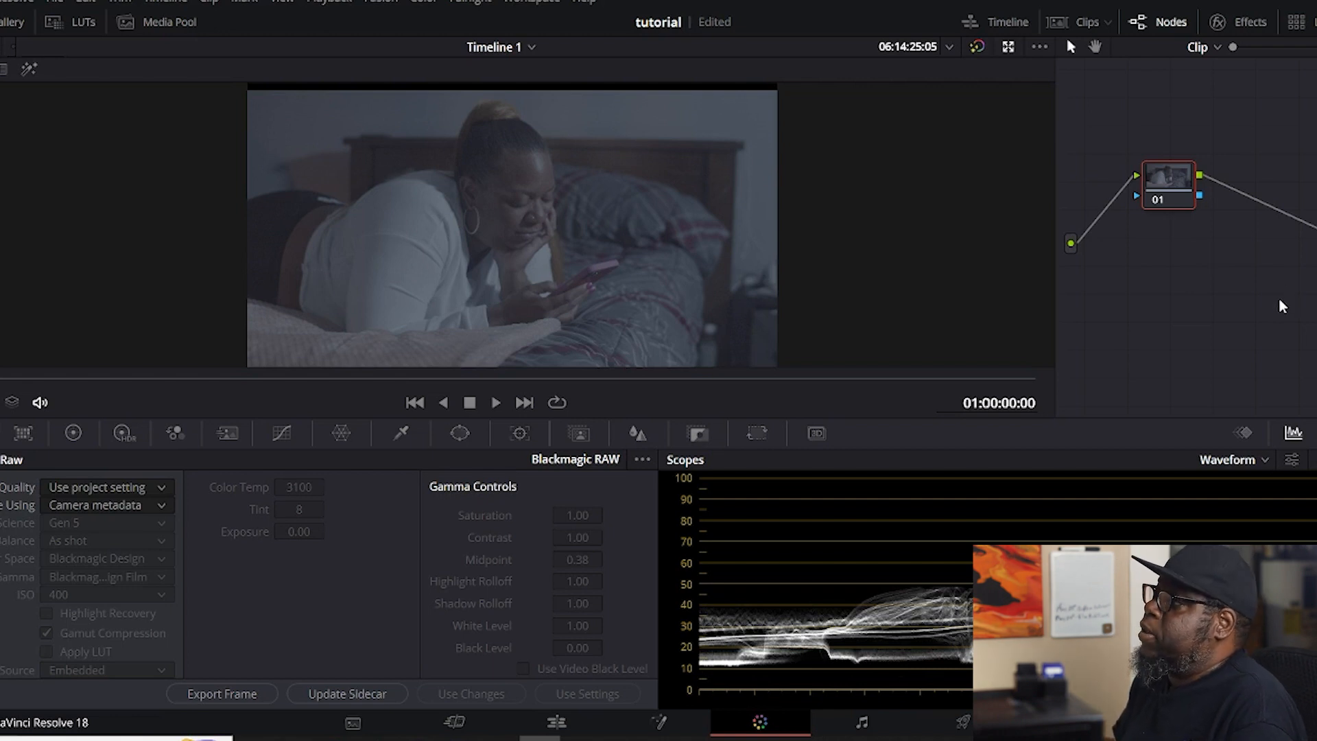
{"action": "left_click", "coordinate": [150, 505]}
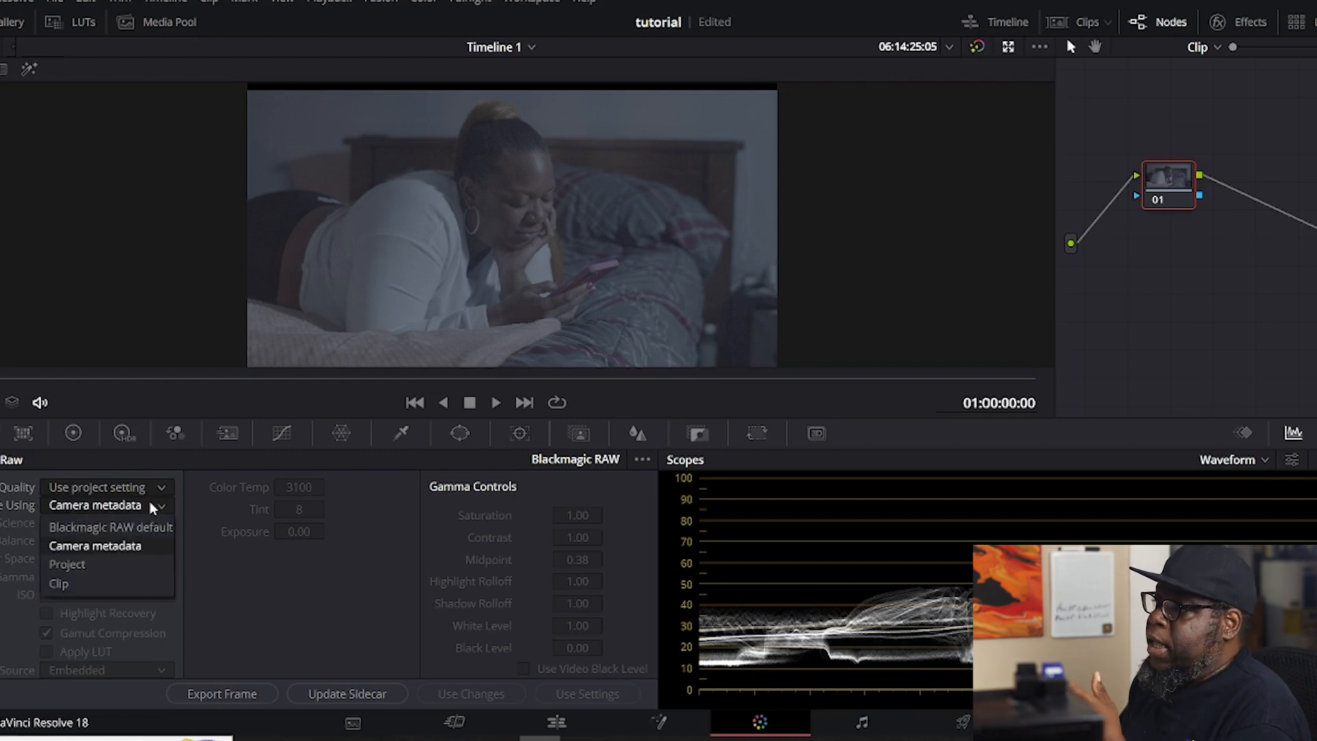
{"action": "left_click", "coordinate": [89, 582]}
{"action": "left_click", "coordinate": [117, 580]}
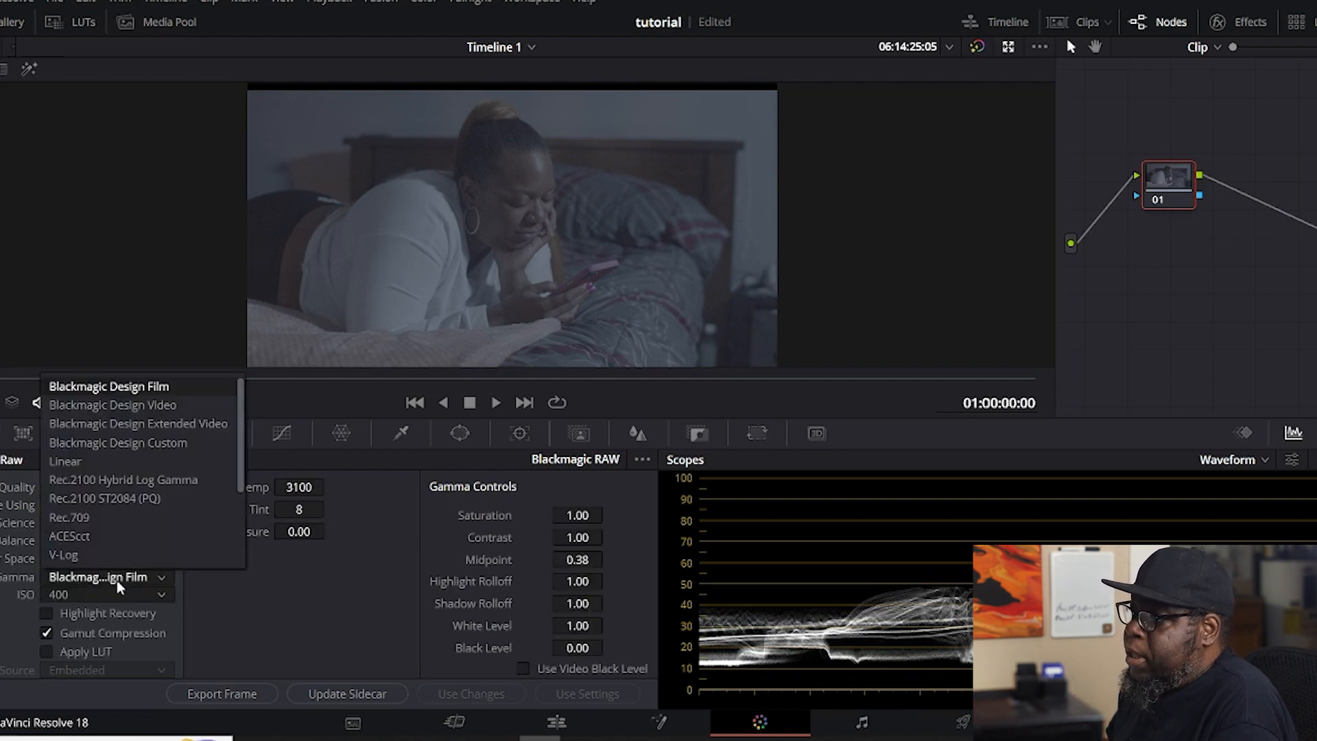
{"action": "left_click", "coordinate": [110, 515]}
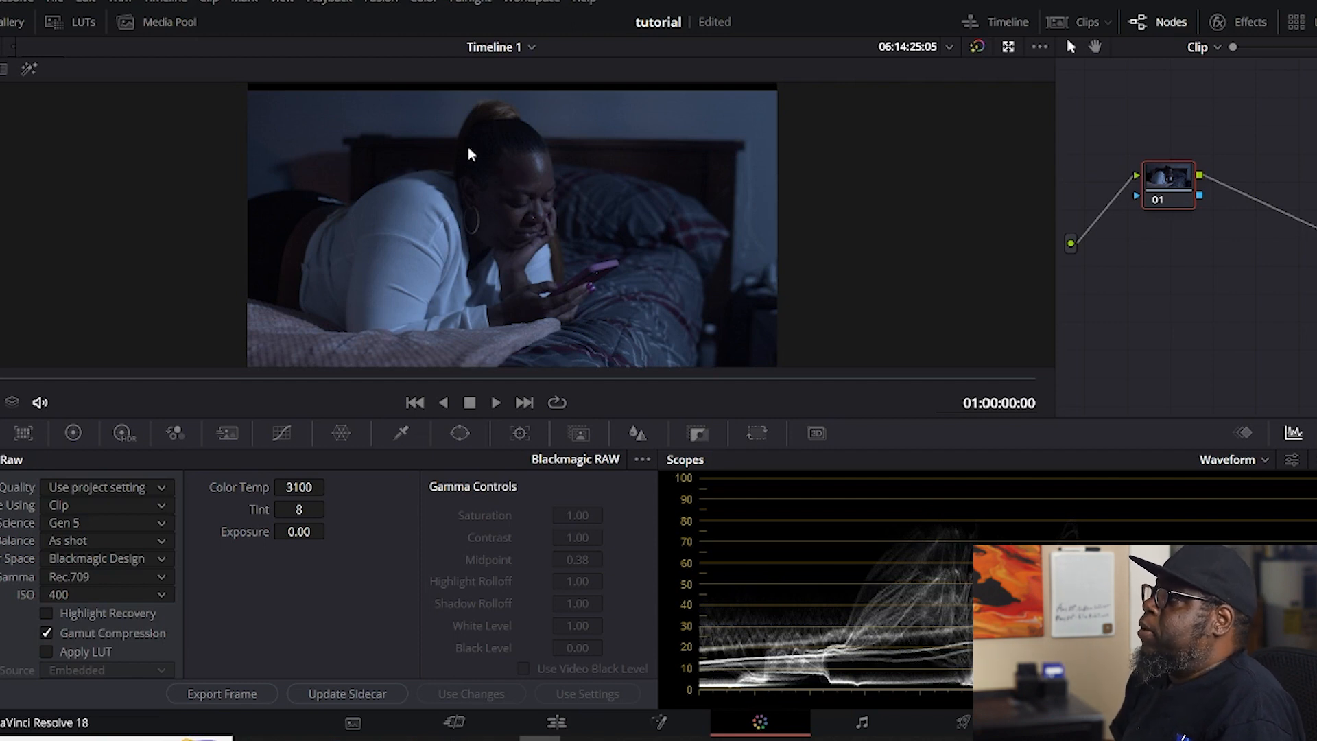
Raise node 01's shadows to 51.50 and its lift to 0.01 in the color wheels, and save the project.
{"action": "left_click", "coordinate": [73, 432]}
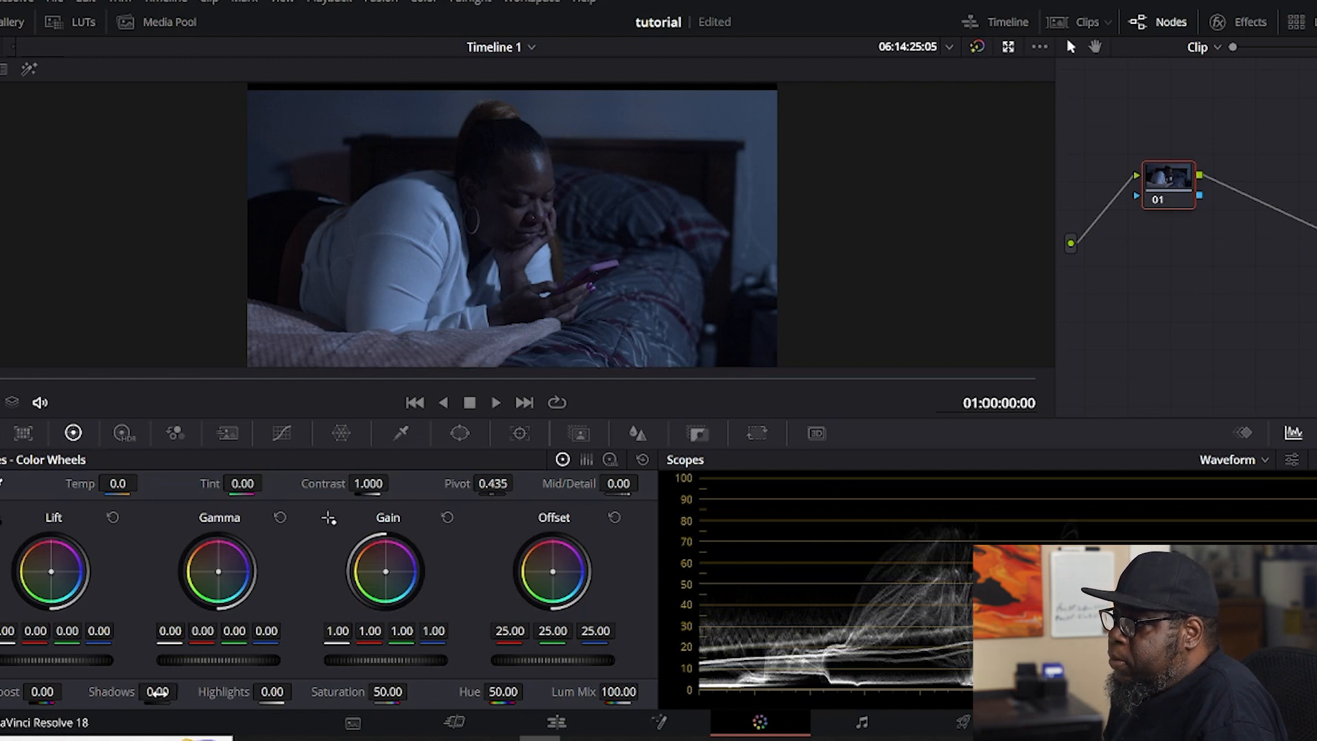
{"action": "left_click_drag", "start_coordinate": [158, 691], "coordinate": [182, 691]}
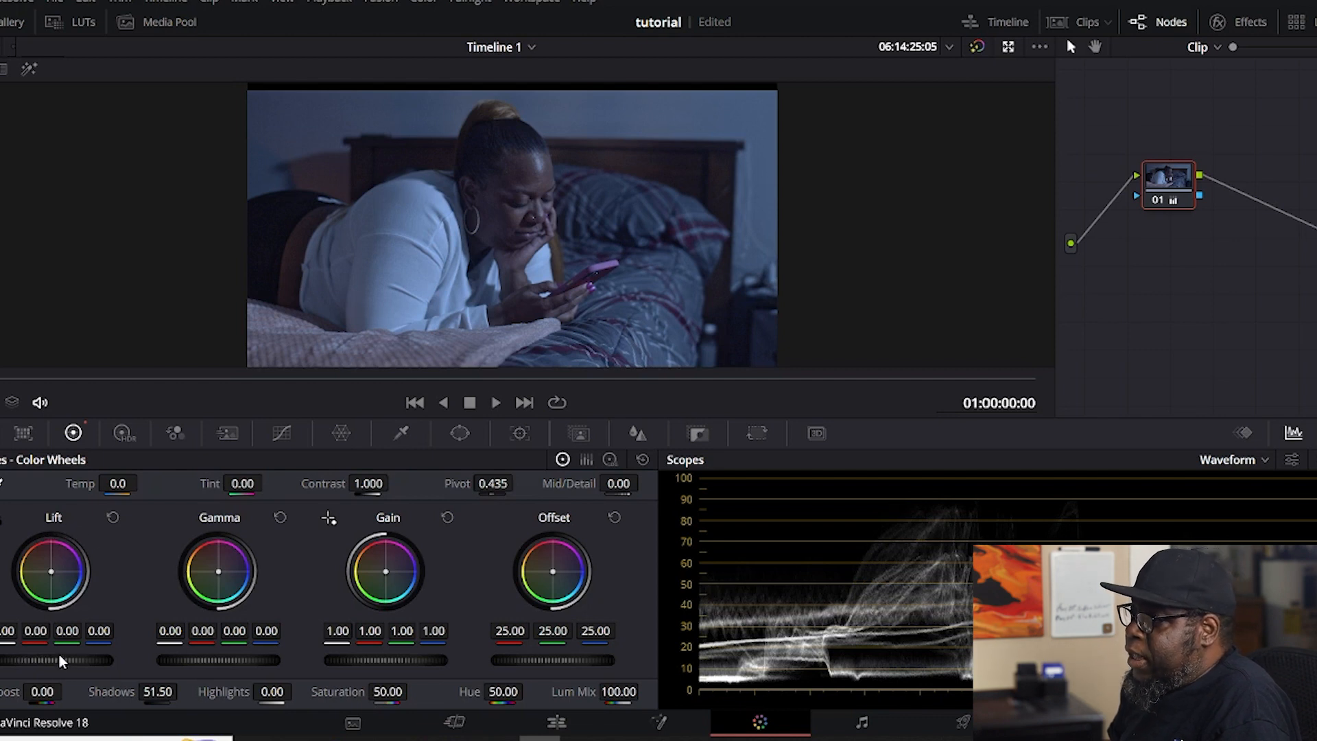
{"action": "left_click_drag", "start_coordinate": [58, 660], "coordinate": [65, 660]}
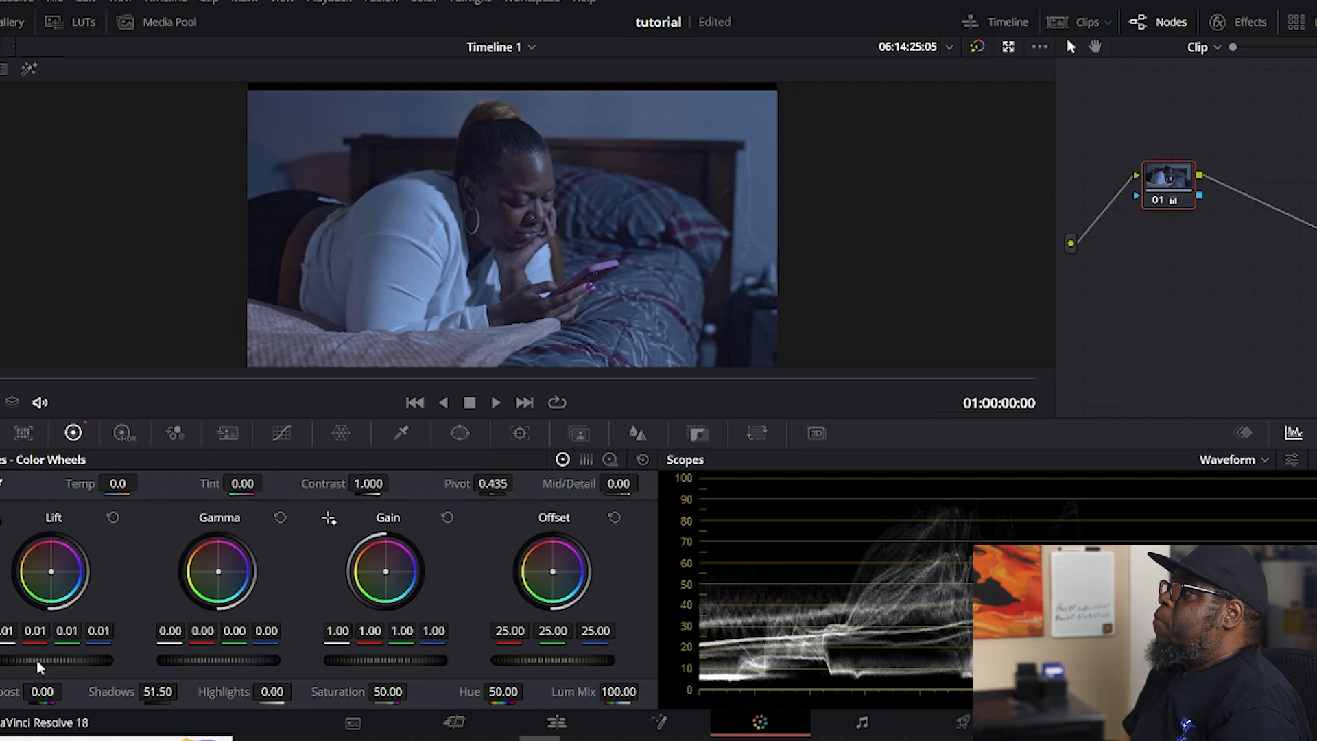
{"action": "key", "text": "ctrl+s"}
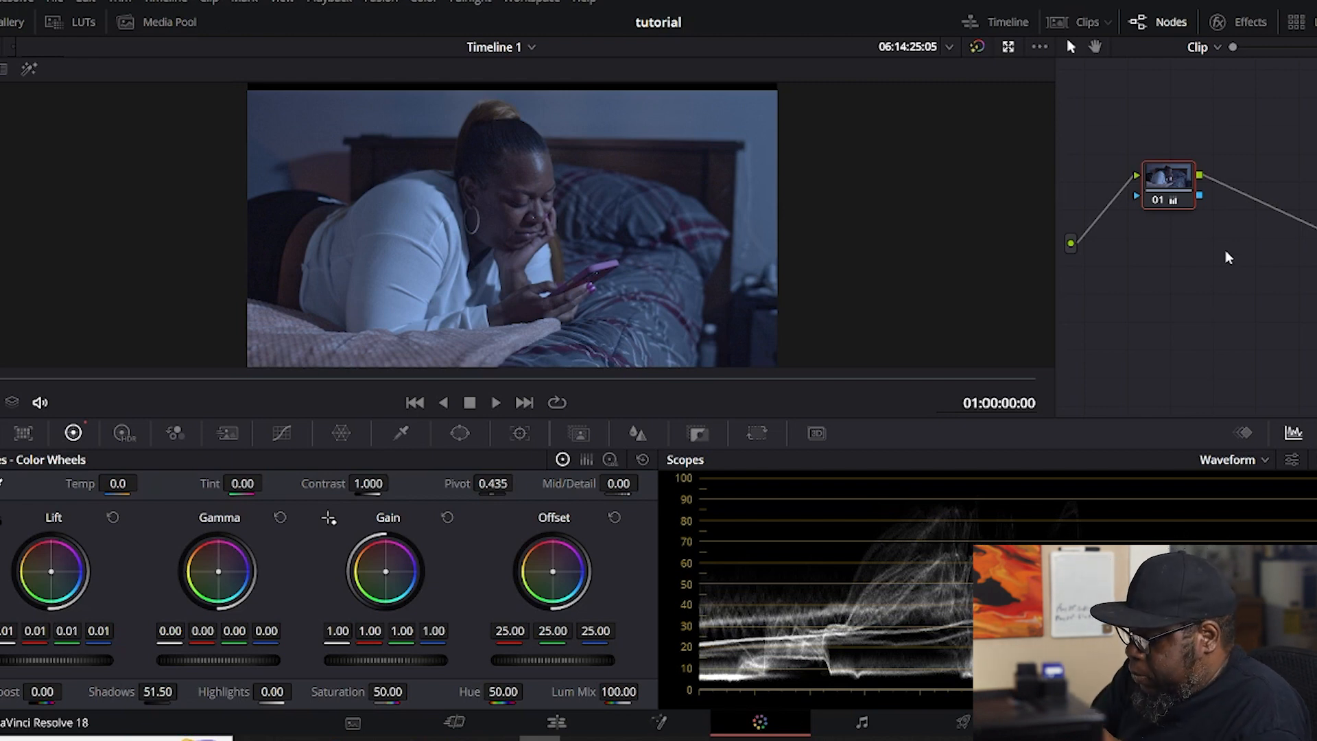
{"action": "key", "text": "super"}
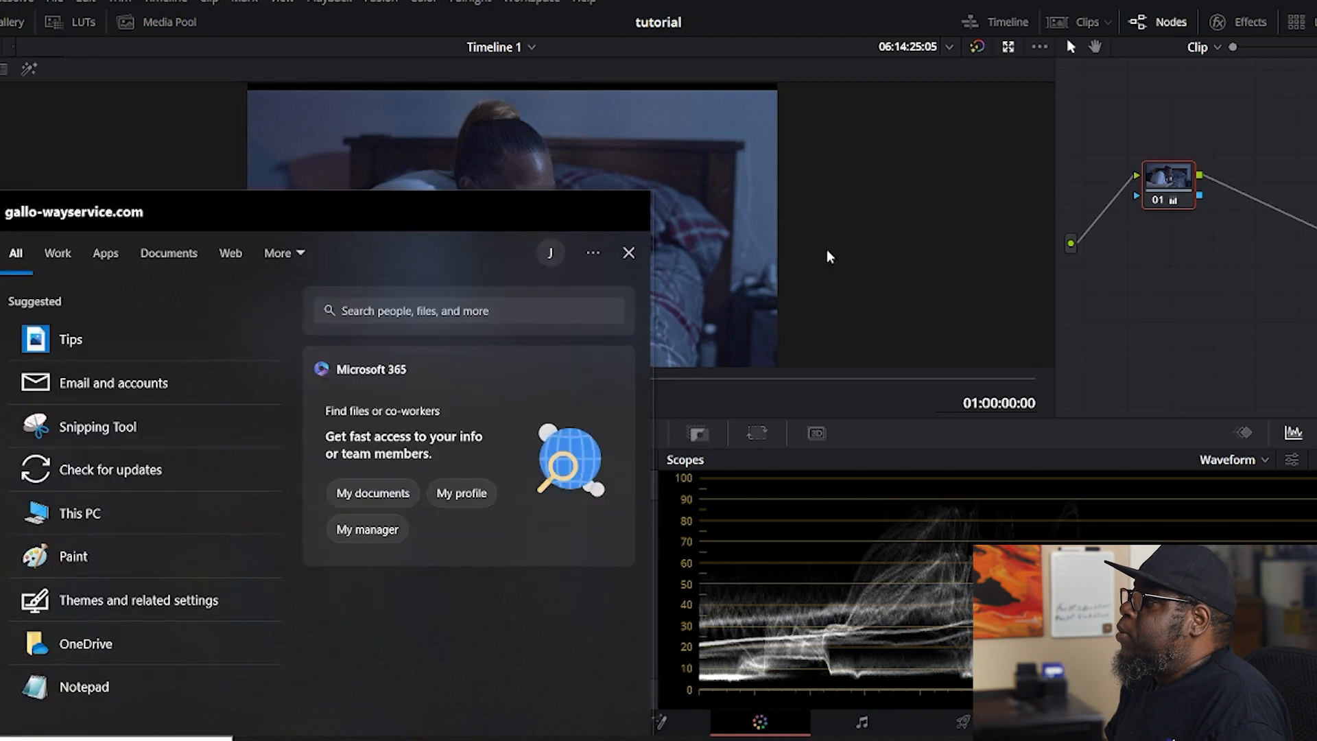
{"action": "left_click", "coordinate": [630, 251]}
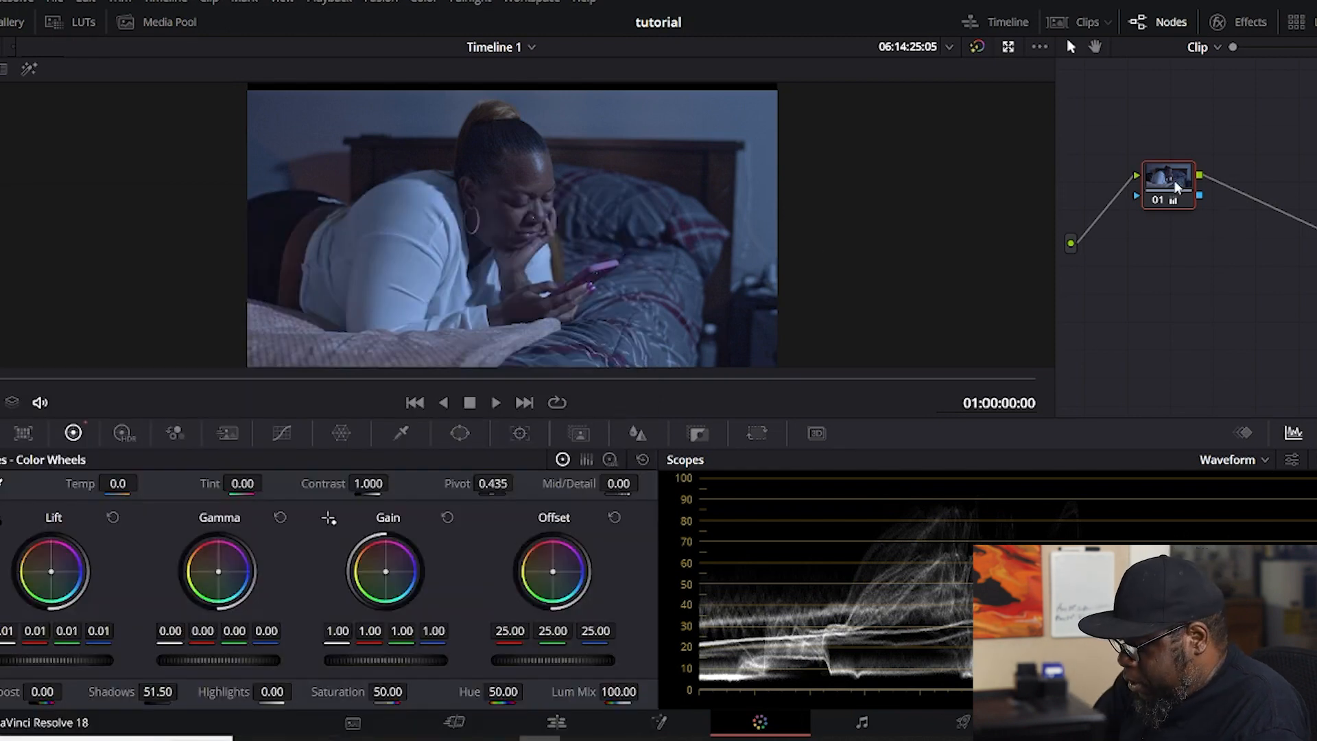
Add a serial node after node 01 and set its contrast to 1.120 and saturation to 70.20.
{"action": "key", "text": "alt+s"}
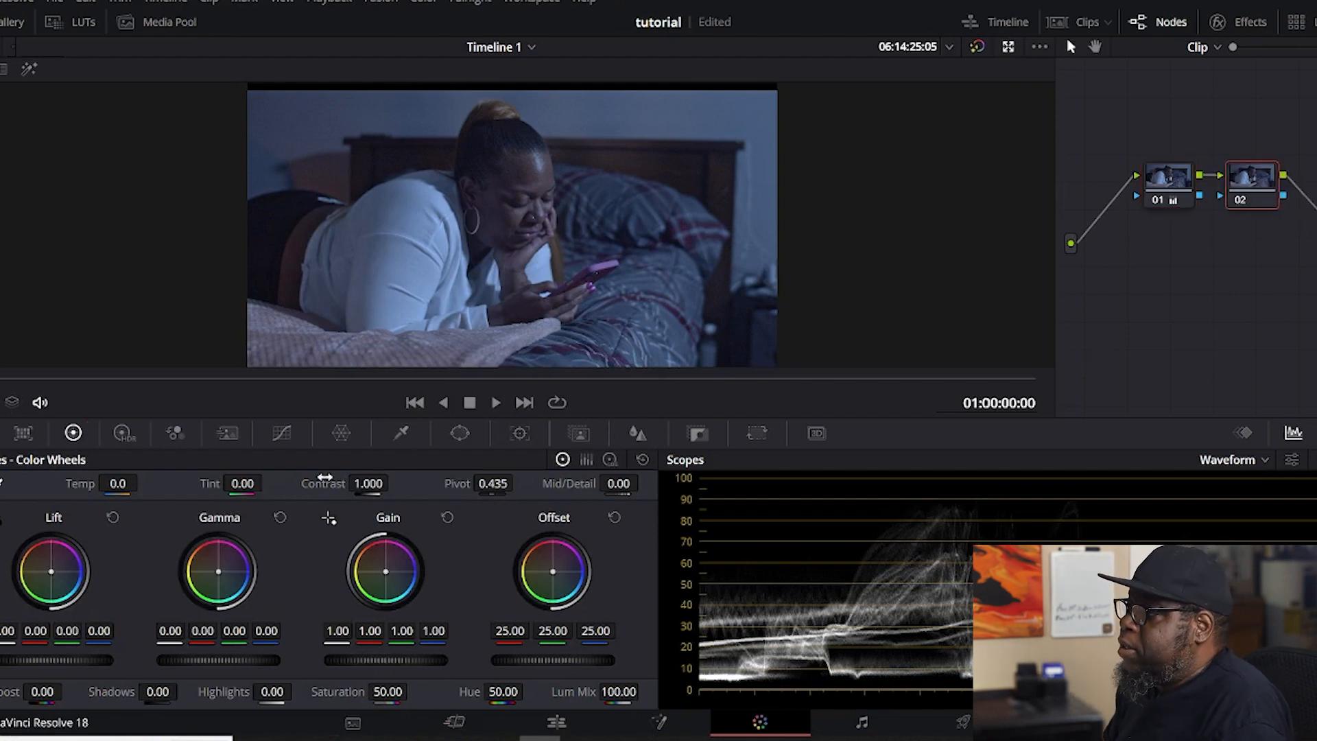
{"action": "left_click_drag", "start_coordinate": [382, 480], "coordinate": [393, 482]}
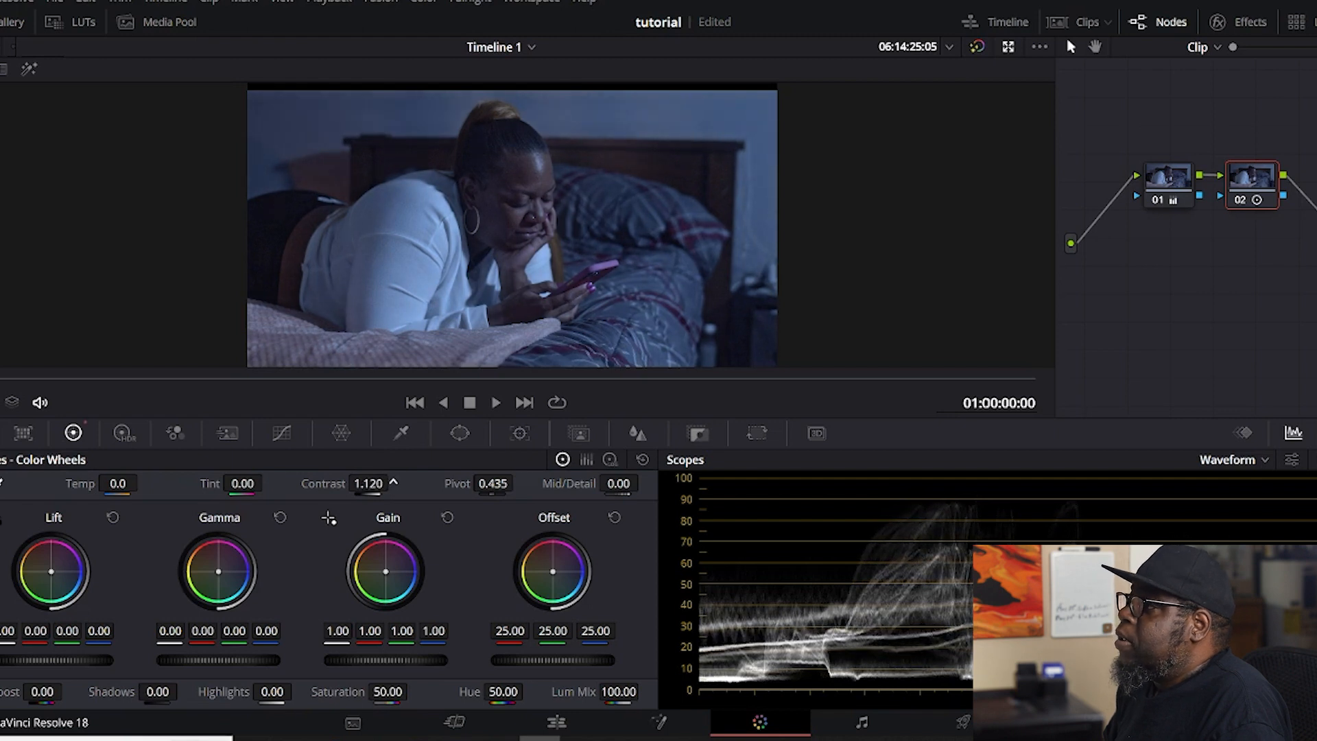
{"action": "left_click_drag", "start_coordinate": [408, 693], "coordinate": [413, 691]}
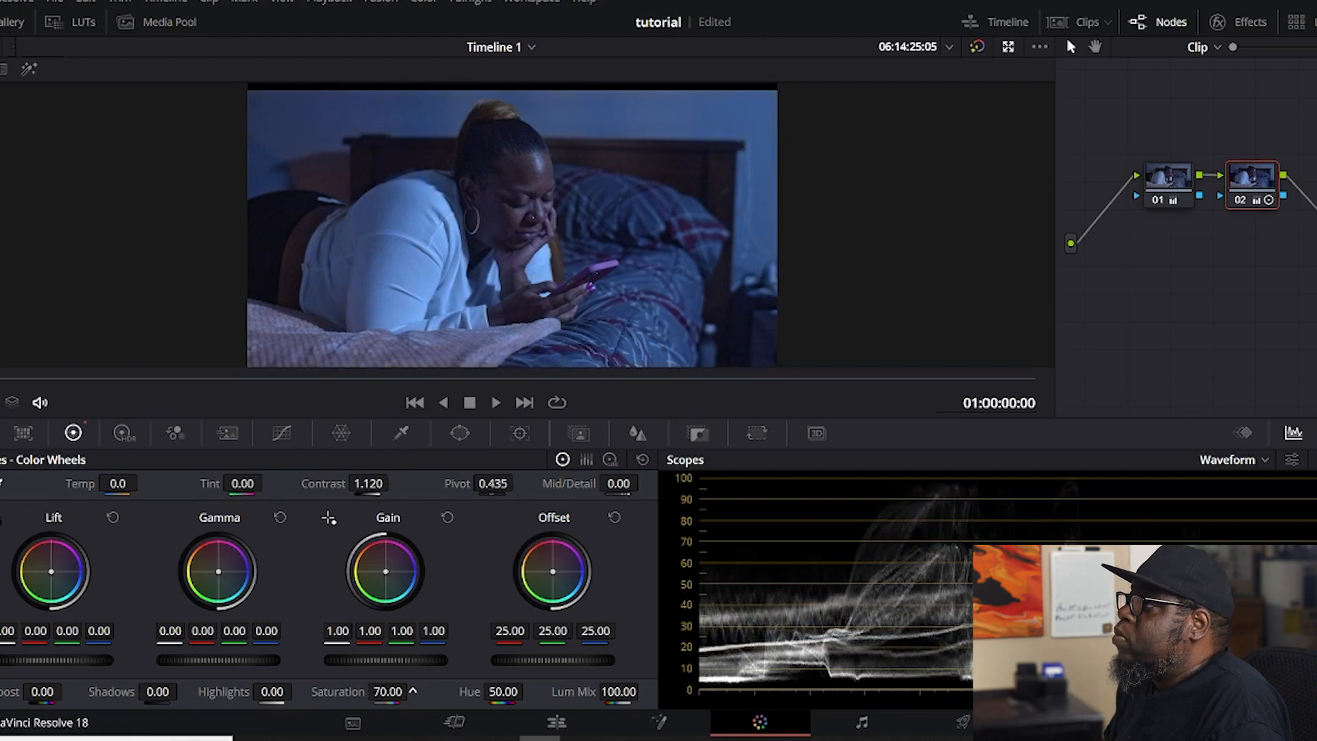
Warm node 01 to a temperature of 650 and raise its overall offset to 31.15.
{"action": "left_click", "coordinate": [1173, 187]}
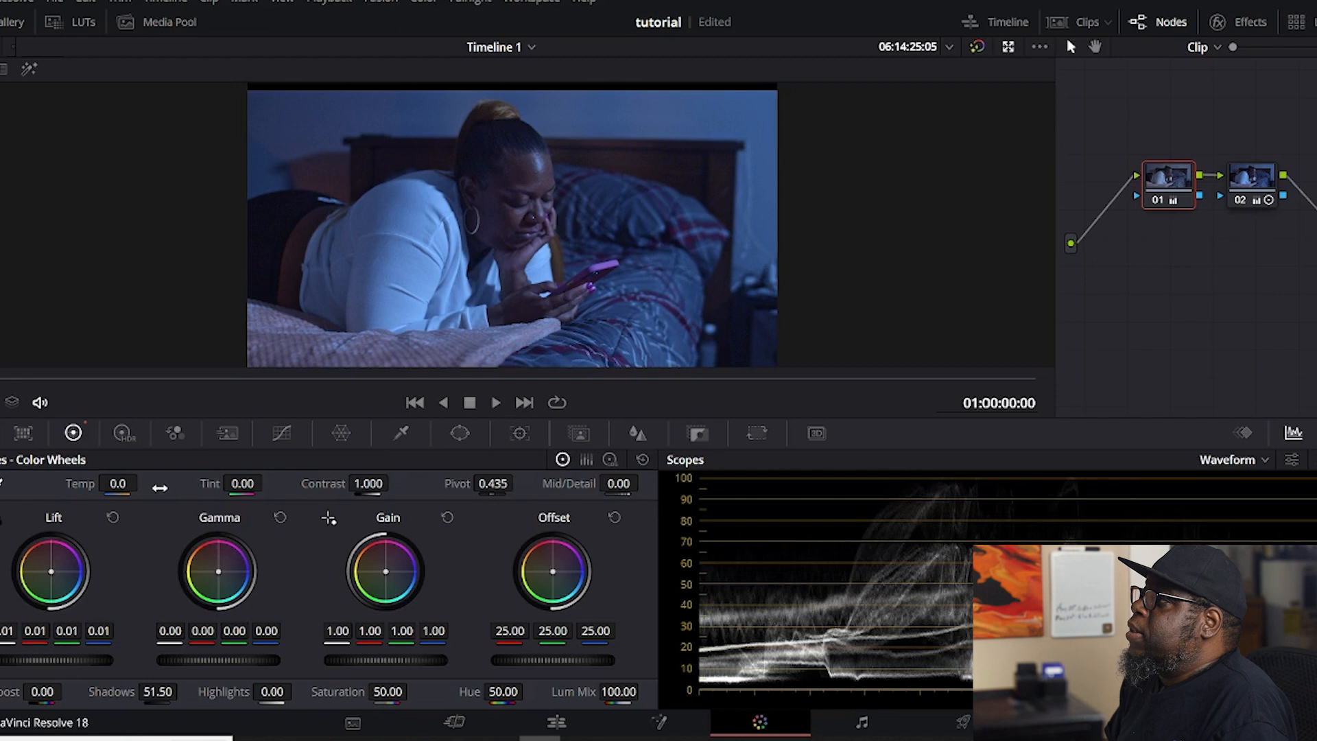
{"action": "left_click_drag", "start_coordinate": [117, 483], "coordinate": [169, 483]}
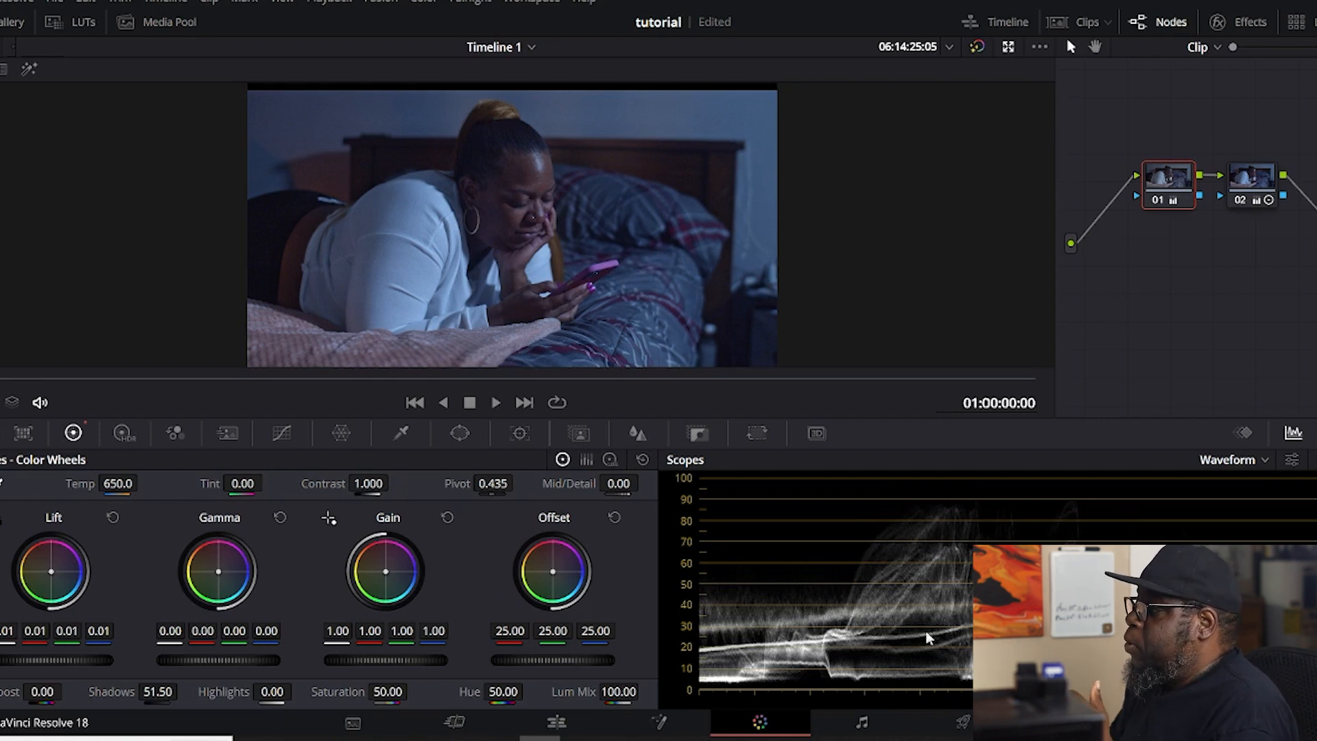
{"action": "left_click_drag", "start_coordinate": [533, 660], "coordinate": [595, 660]}
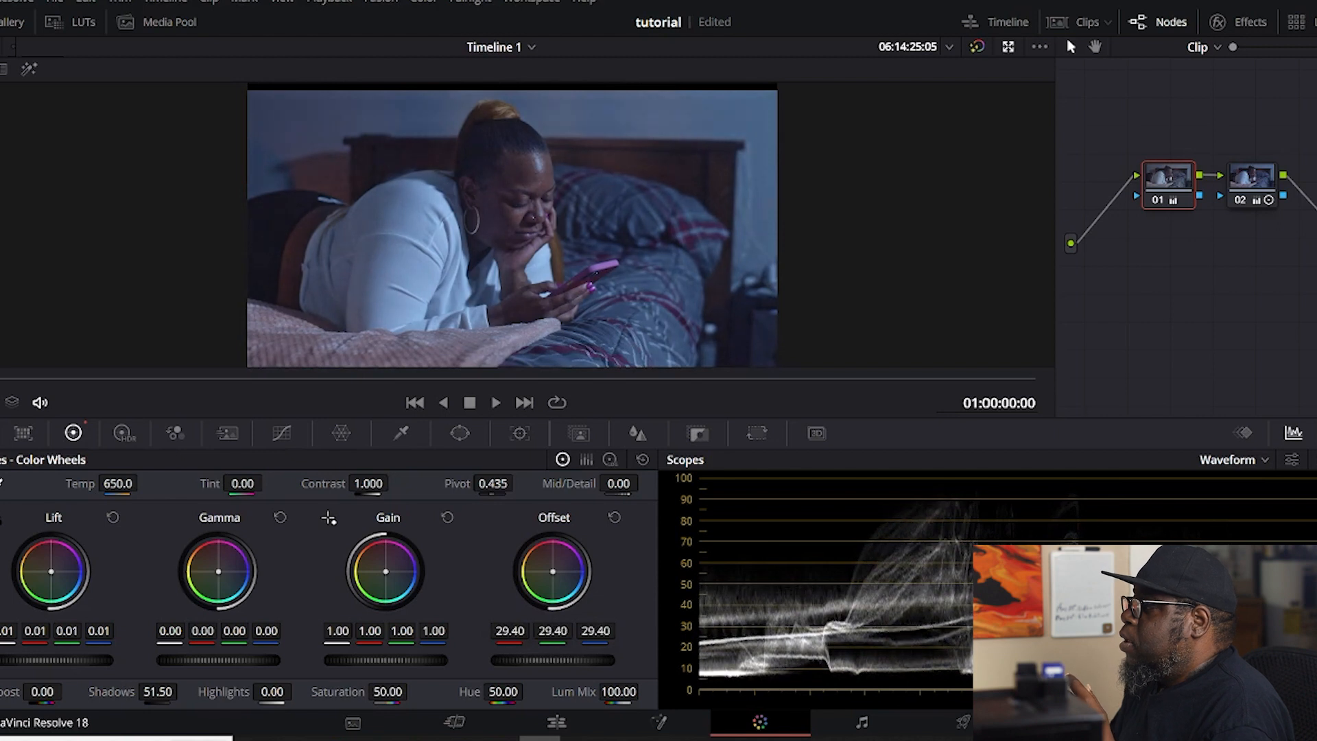
{"action": "mouse_move", "coordinate": [552, 659]}
{"action": "left_mouse_down"}
{"action": "mouse_move", "coordinate": [581, 660]}
{"action": "mouse_move", "coordinate": [566, 660]}
{"action": "left_mouse_up"}
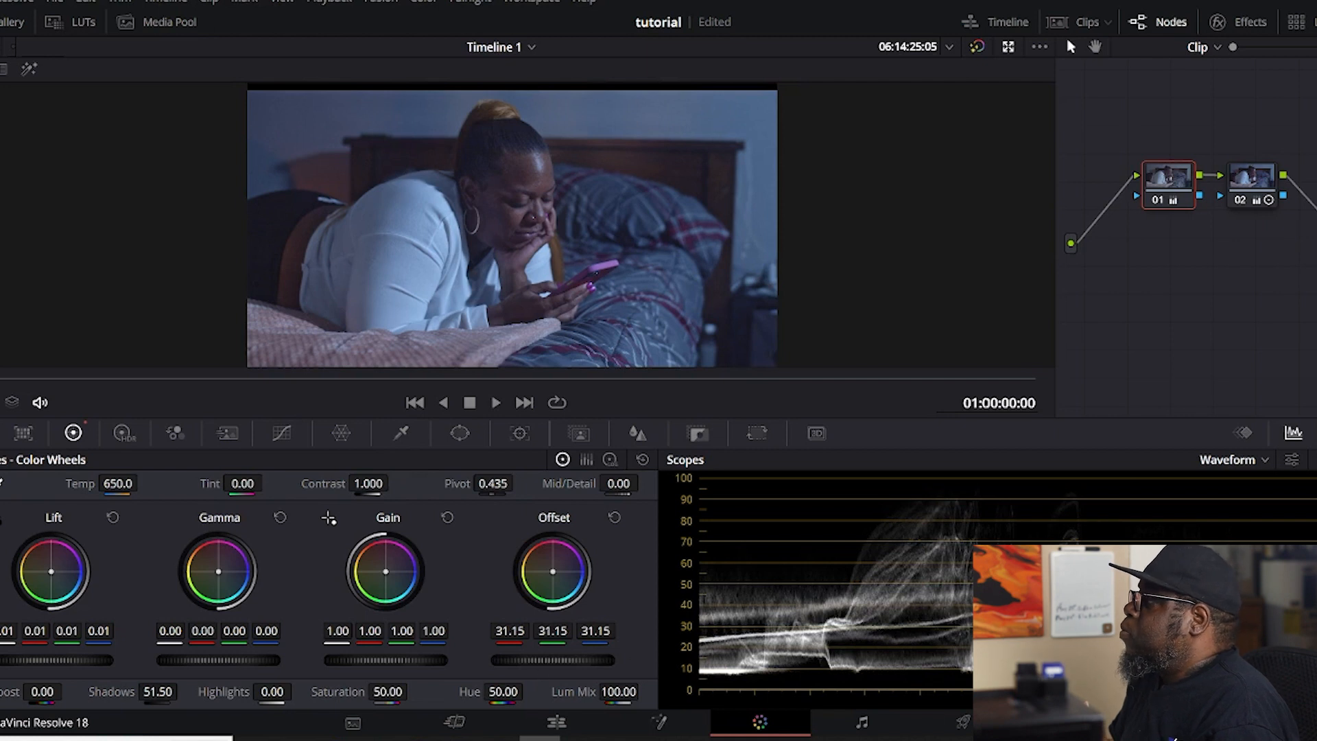
Add a third serial node after node 02 and place it below the end of the chain.
{"action": "left_click", "coordinate": [1264, 194]}
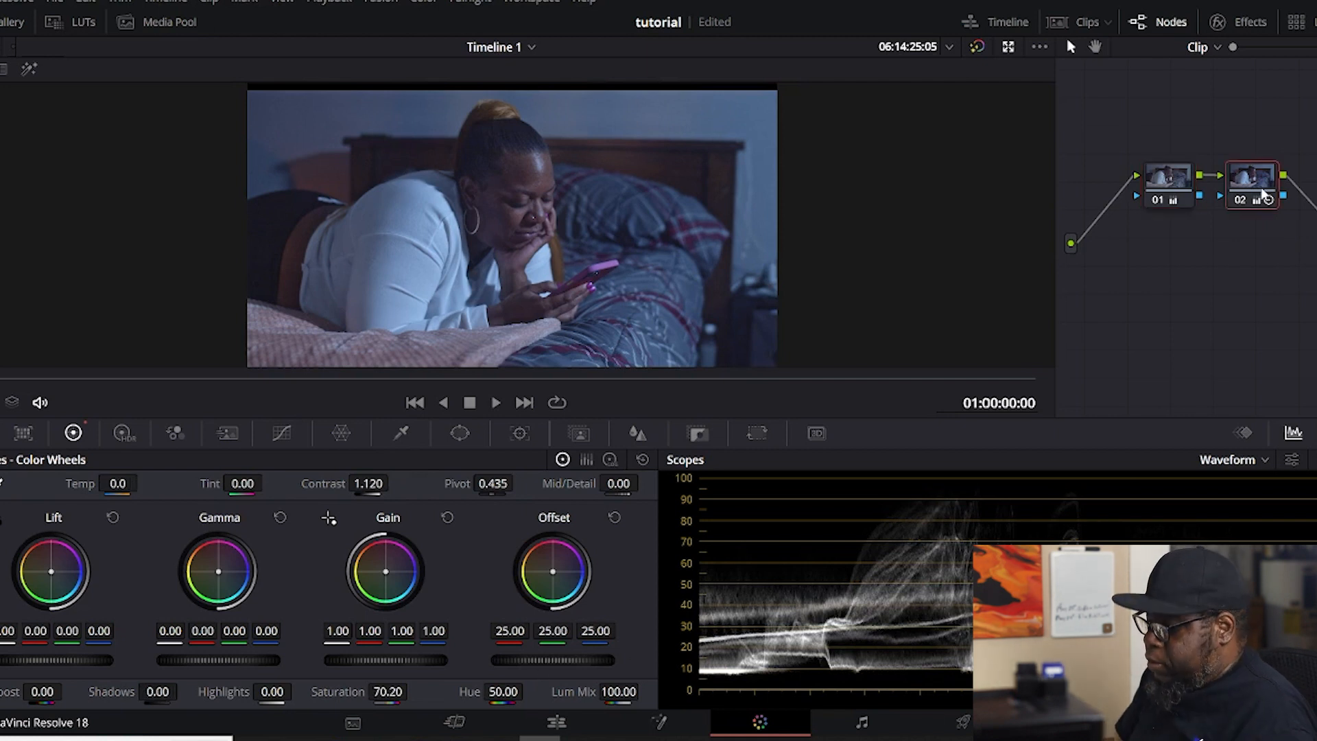
{"action": "key", "text": "alt+p"}
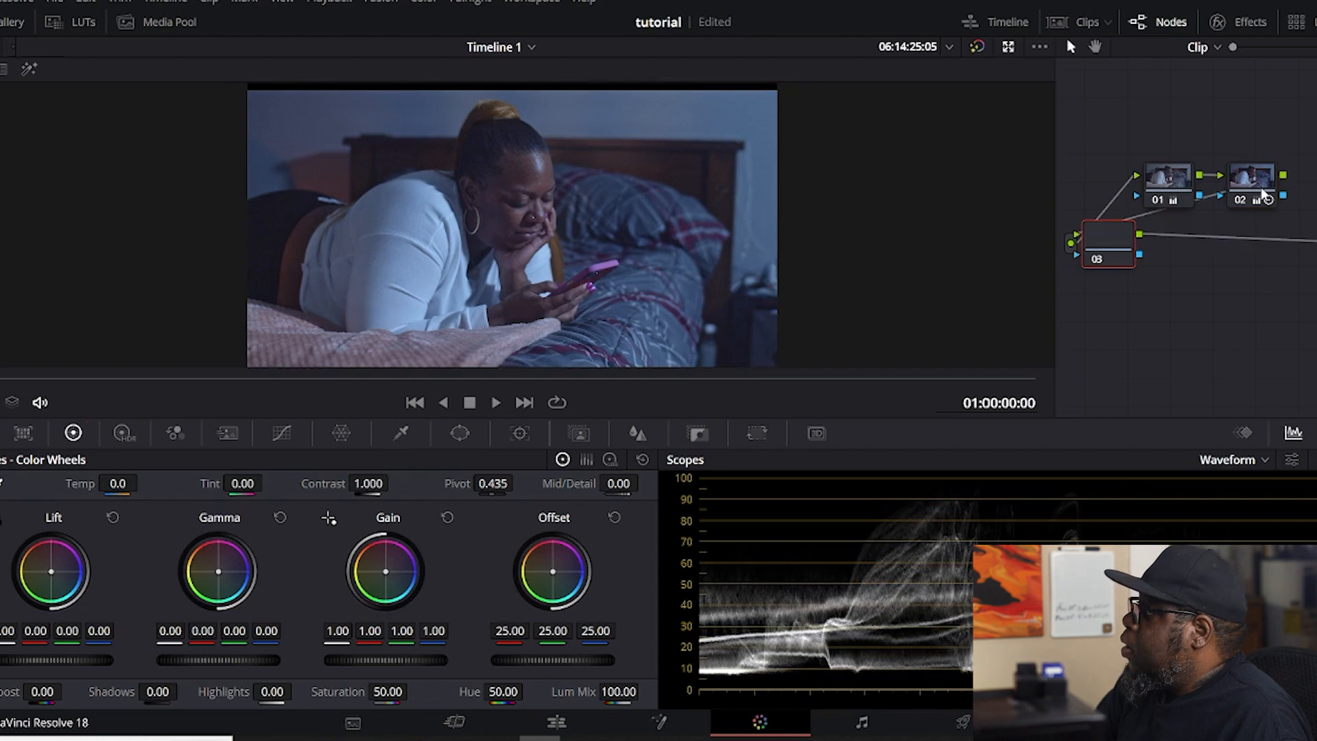
{"action": "left_click_drag", "start_coordinate": [1100, 248], "coordinate": [1293, 267]}
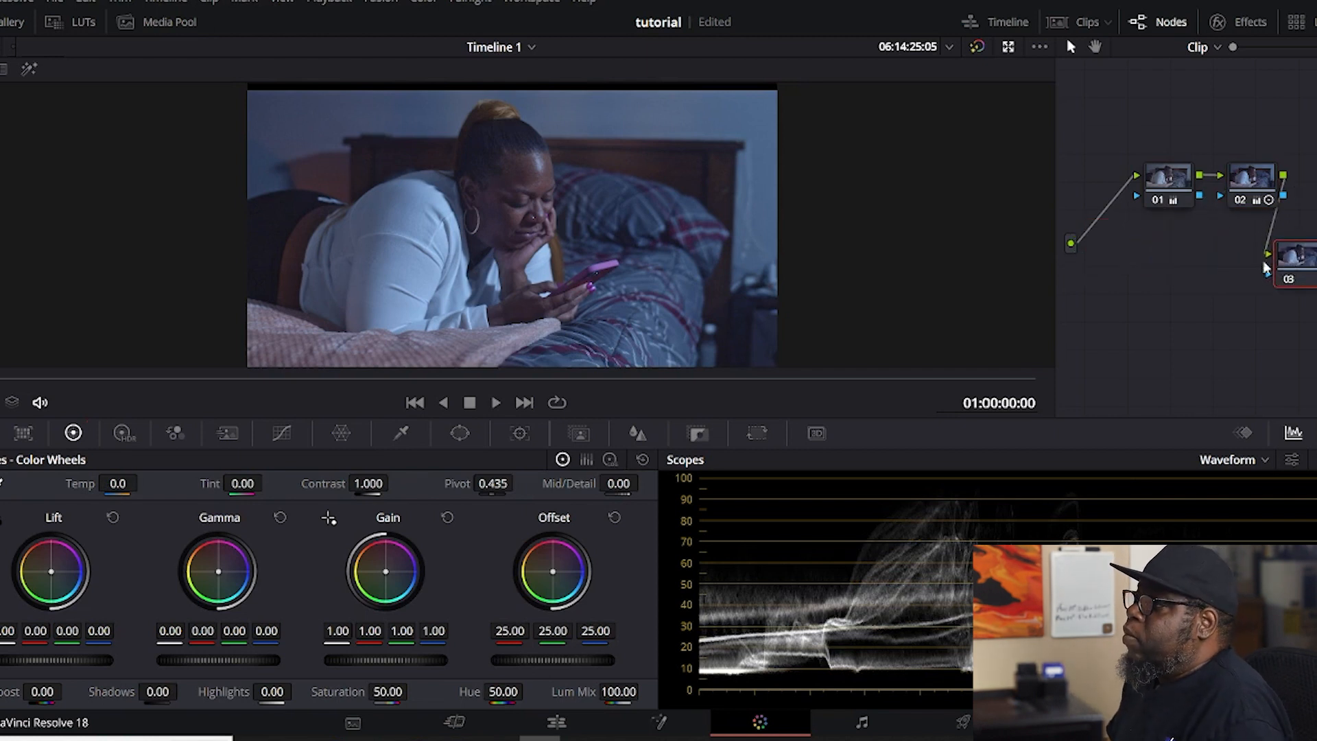
Shape node 03's custom curve into a gentle S, slightly lowering the shadows and raising the highlights, and check the face up close.
{"action": "left_click", "coordinate": [293, 437]}
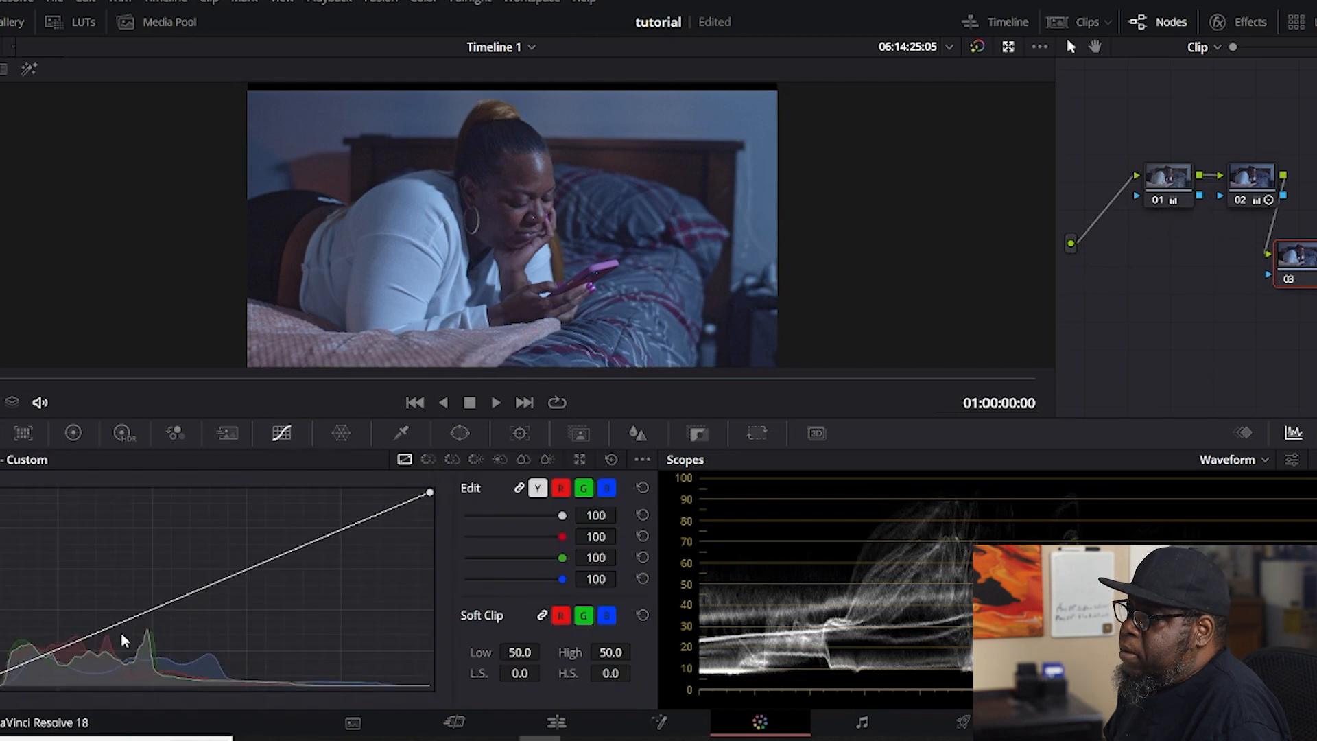
{"action": "left_click", "coordinate": [78, 645]}
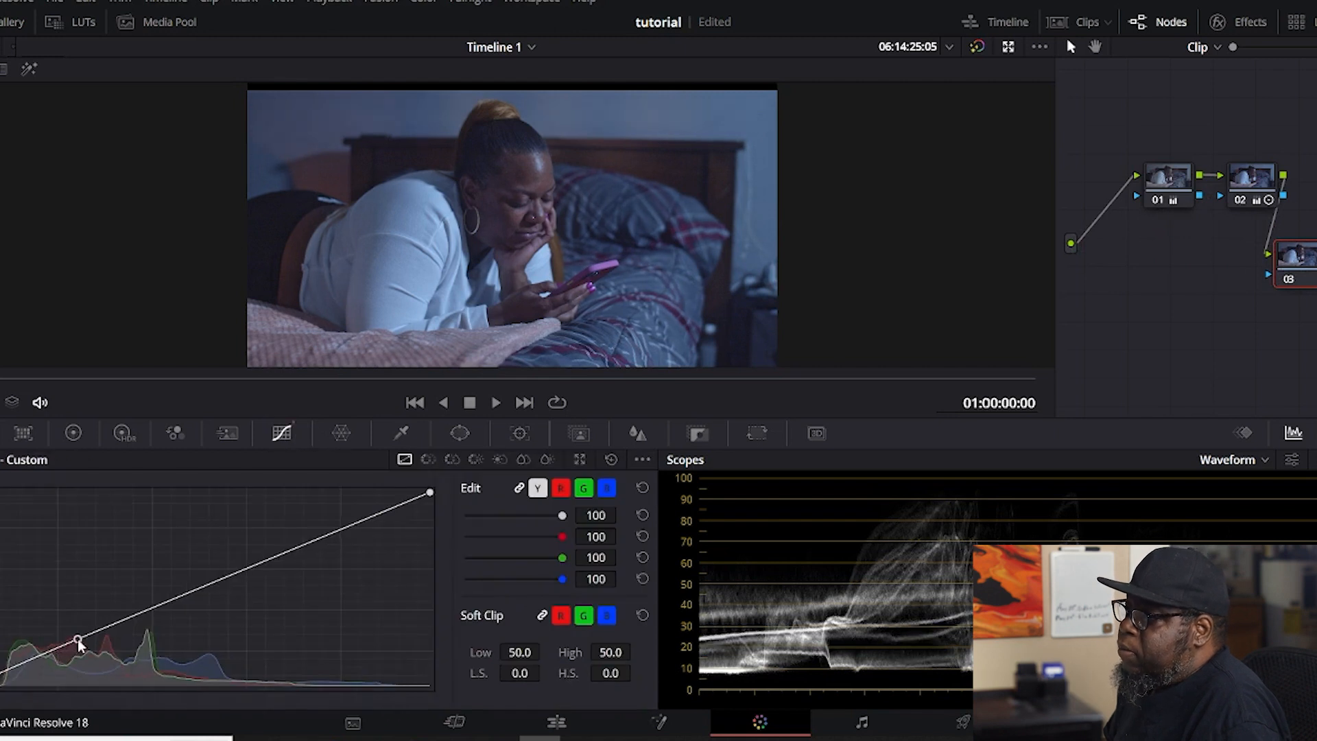
{"action": "left_click_drag", "start_coordinate": [78, 645], "coordinate": [79, 651]}
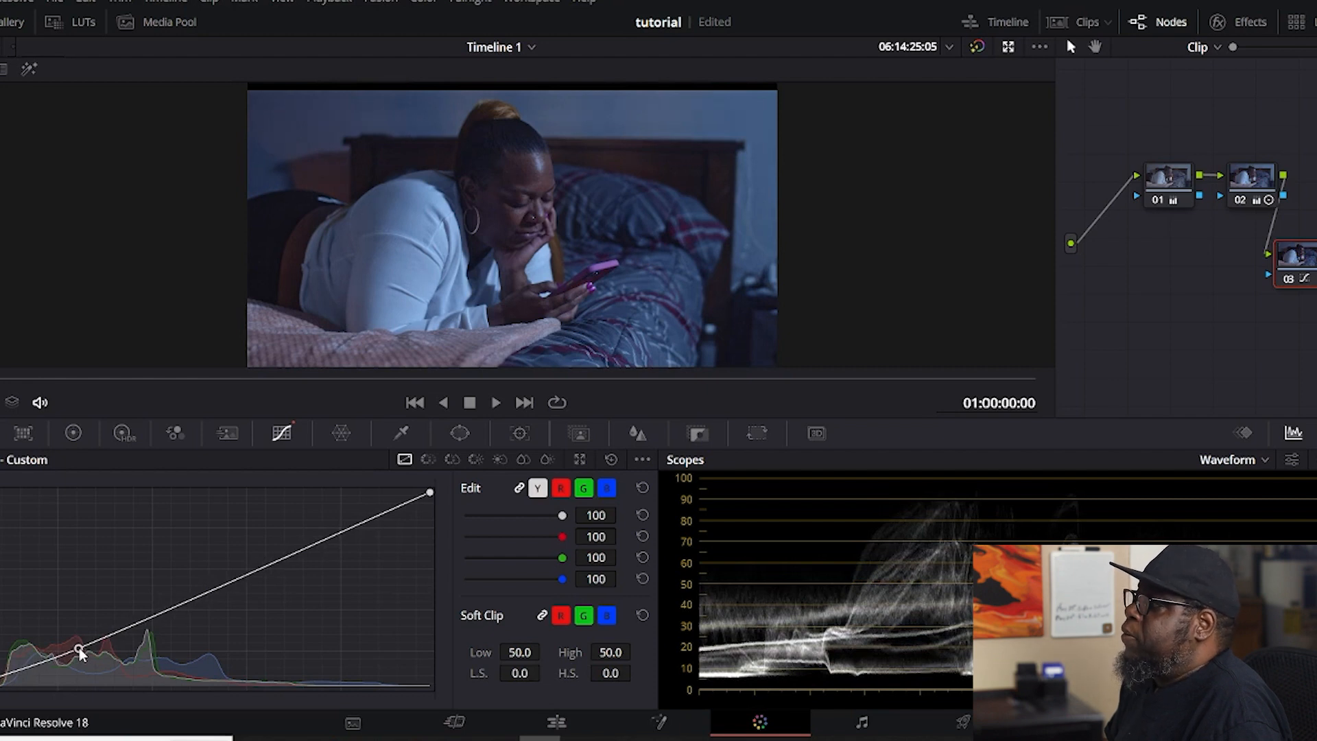
{"action": "left_click_drag", "start_coordinate": [79, 649], "coordinate": [79, 650]}
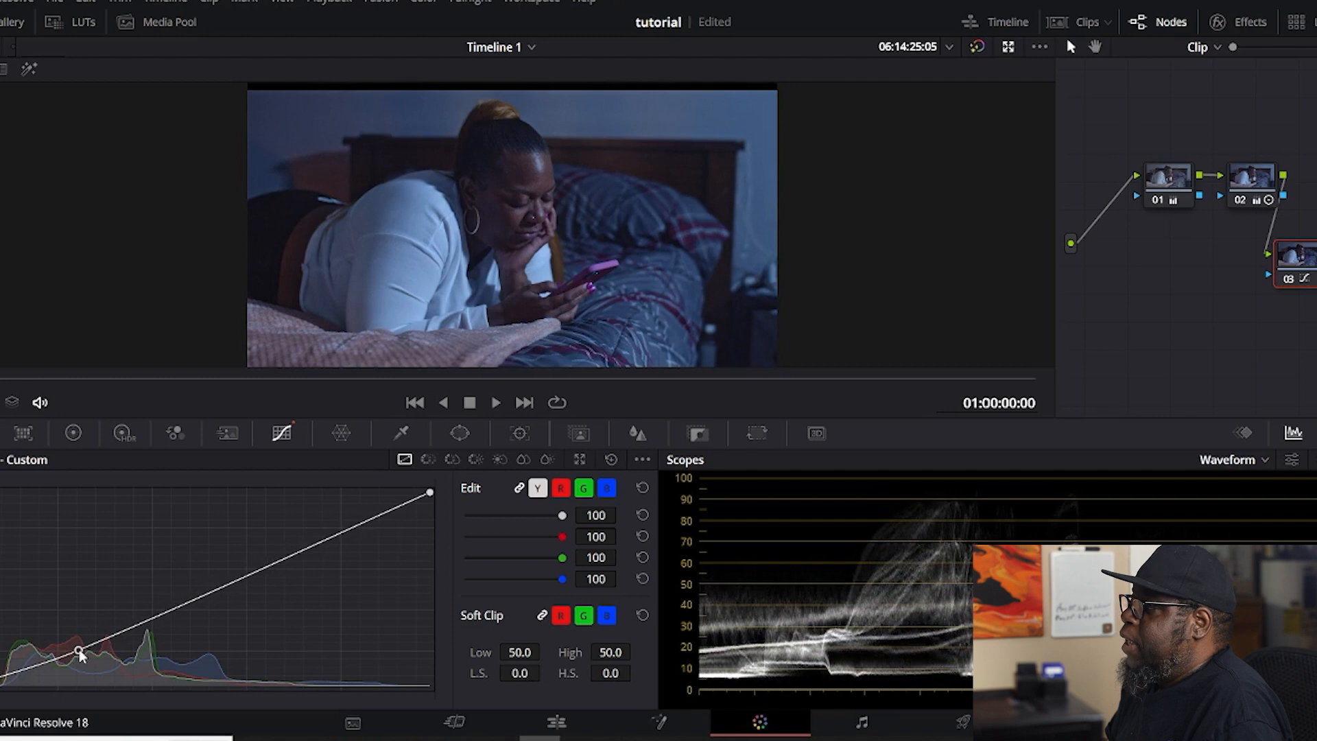
{"action": "left_click_drag", "start_coordinate": [79, 652], "coordinate": [78, 644]}
{"action": "left_click_drag", "start_coordinate": [336, 534], "coordinate": [322, 532]}
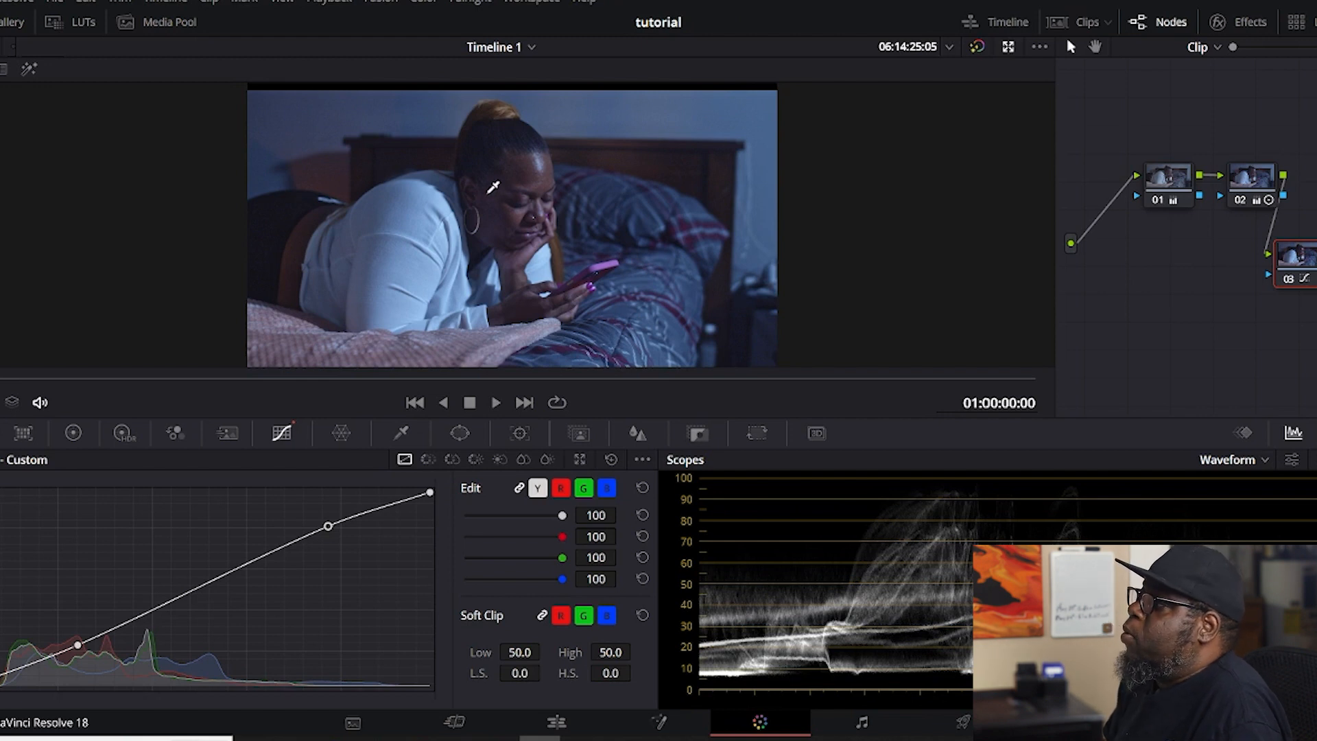
{"action": "scroll", "coordinate": [484, 187], "scroll_direction": "up", "scroll_amount": 5}
{"action": "scroll", "coordinate": [484, 186], "scroll_direction": "down", "scroll_amount": 2}
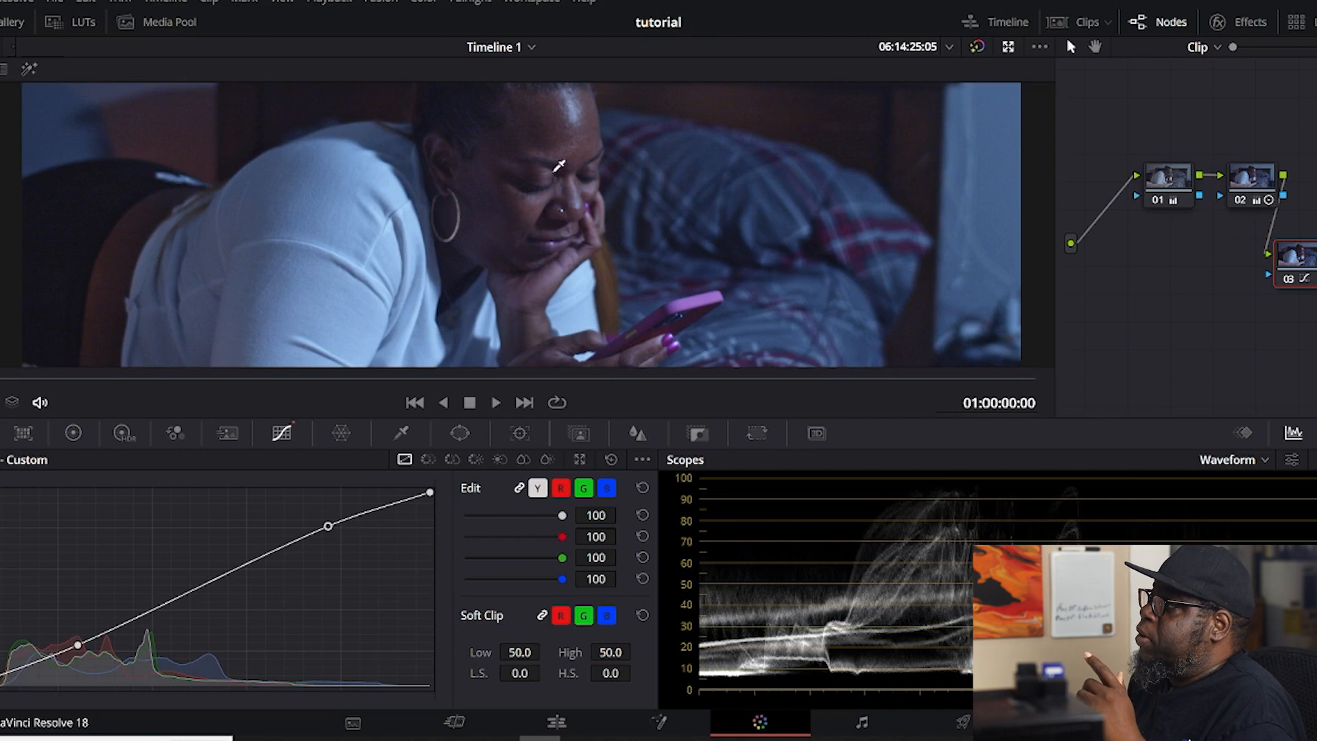
Move node 03 closer to node 02, add a fourth serial node after it and place that node underneath.
{"action": "left_click_drag", "start_coordinate": [1304, 266], "coordinate": [1316, 238]}
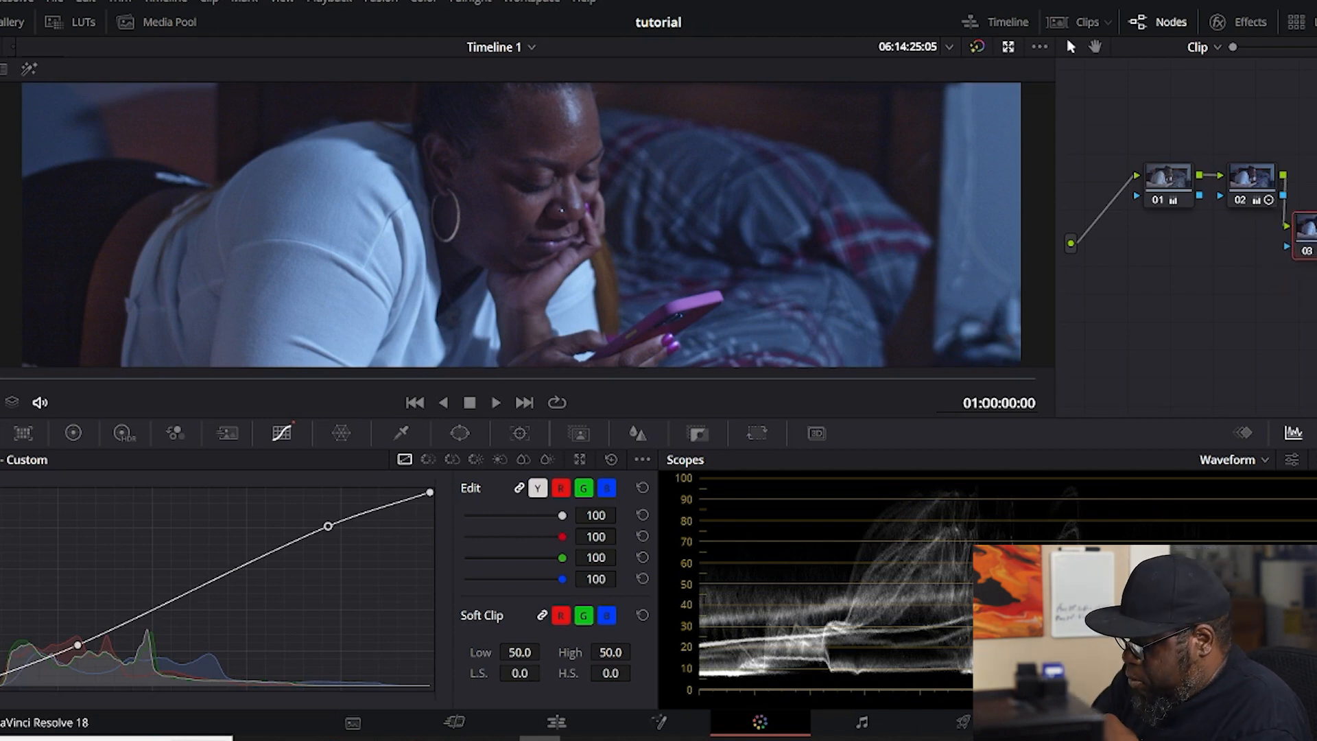
{"action": "key", "text": "alt+s"}
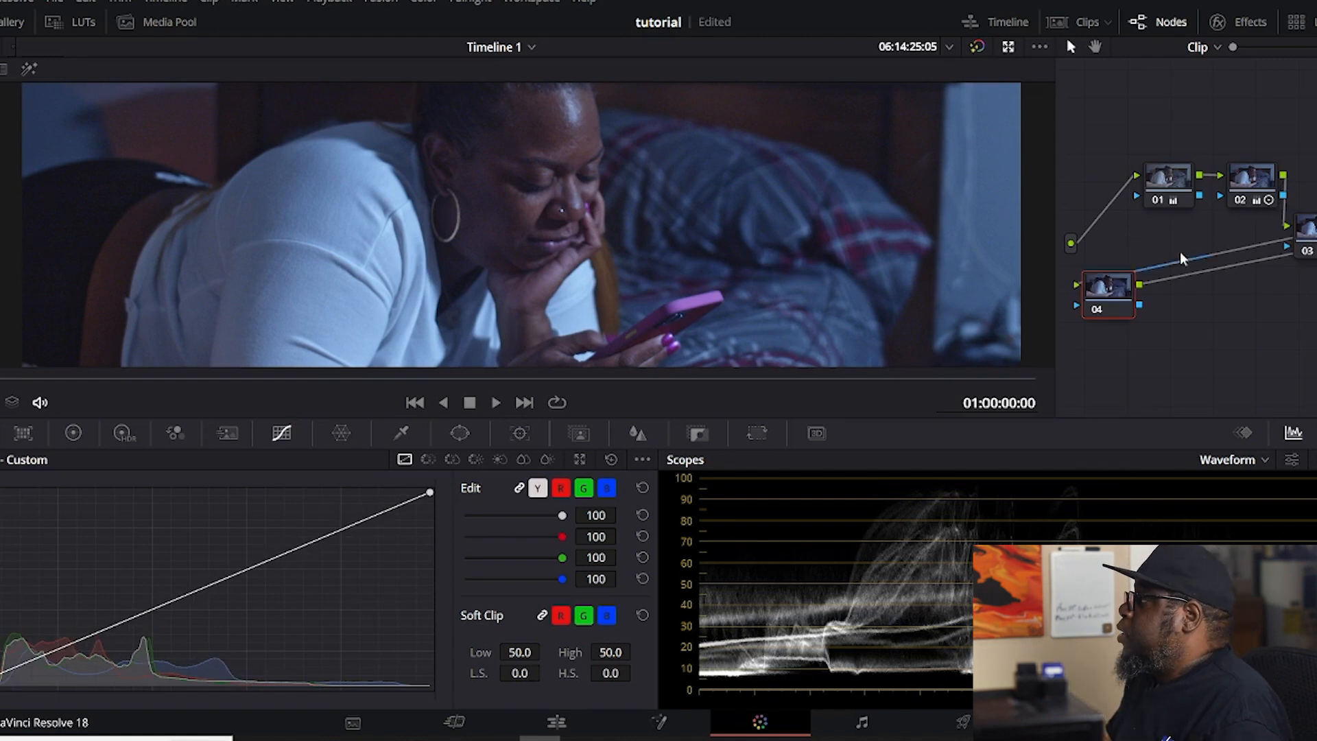
{"action": "left_click_drag", "start_coordinate": [1102, 305], "coordinate": [1302, 327]}
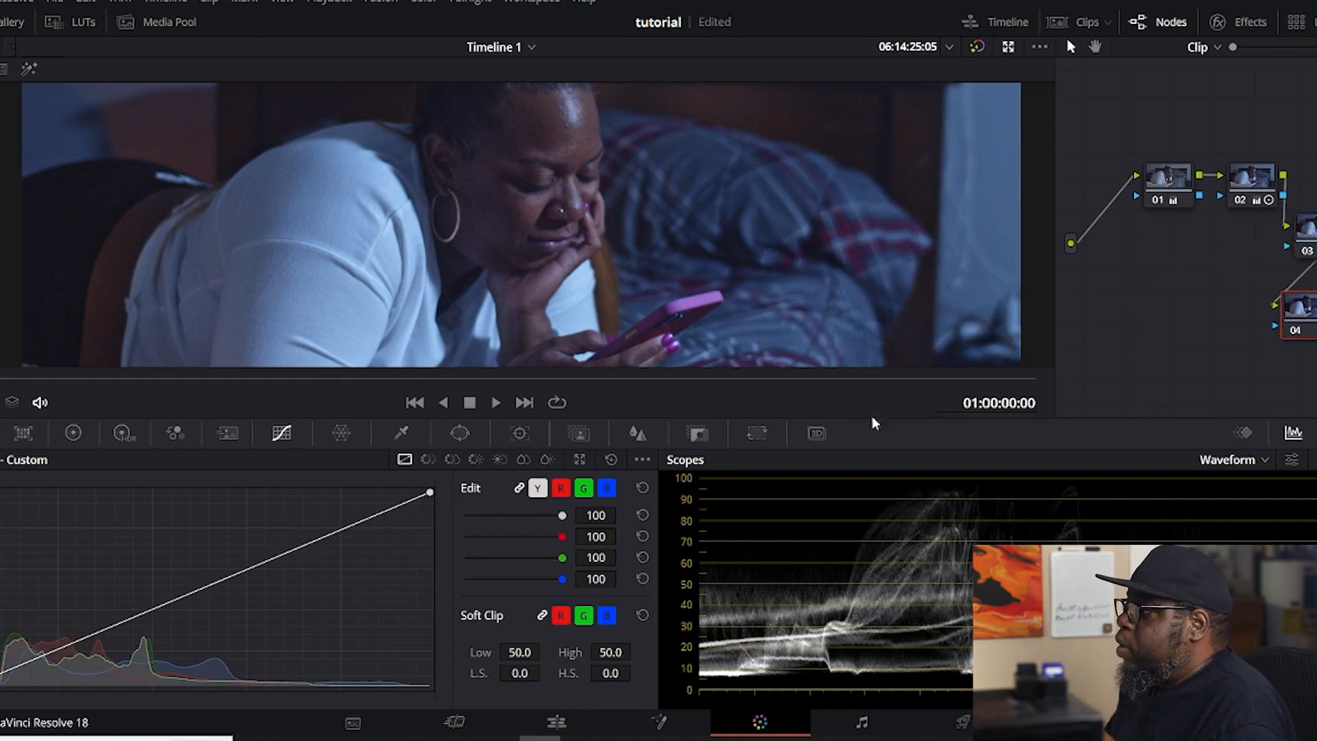
Sharpen the image on node 04 with a radius of 0.42, inspect the detail on the face, and return to the Edit page.
{"action": "left_click", "coordinate": [637, 433]}
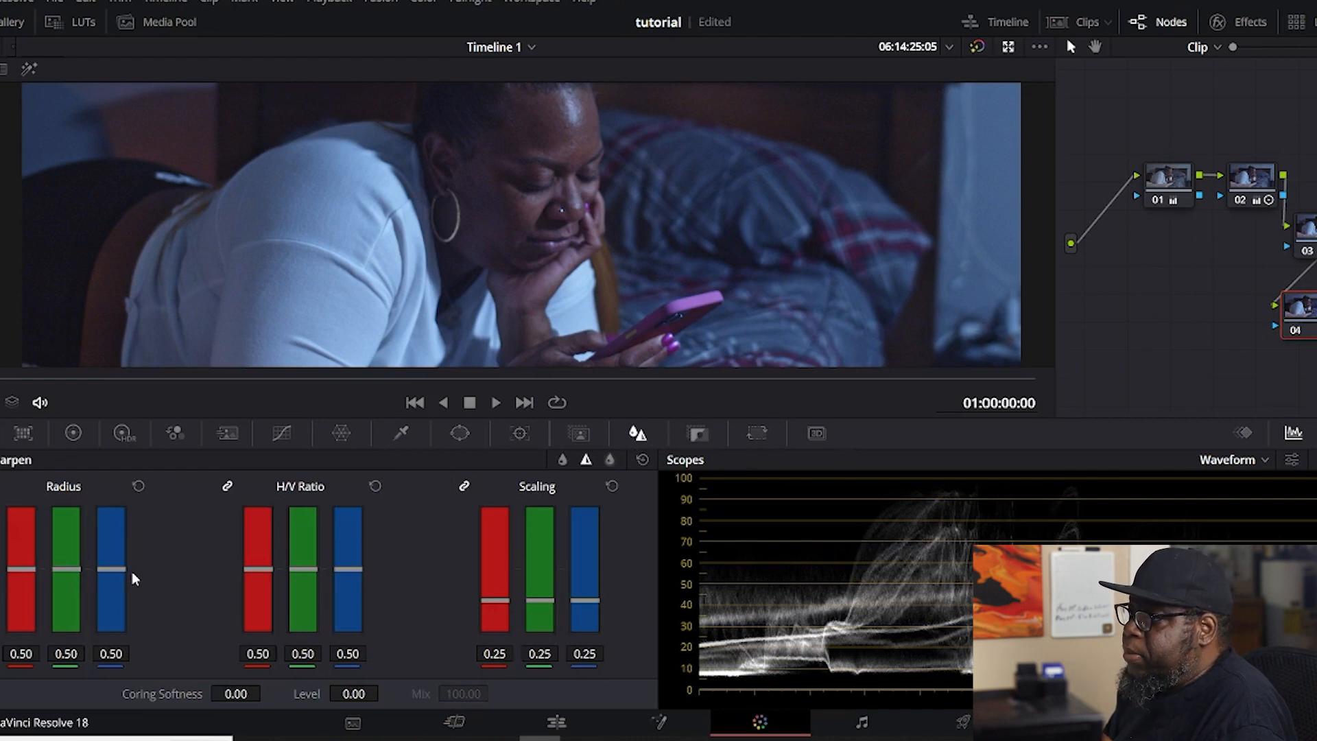
{"action": "left_click_drag", "start_coordinate": [126, 578], "coordinate": [129, 587]}
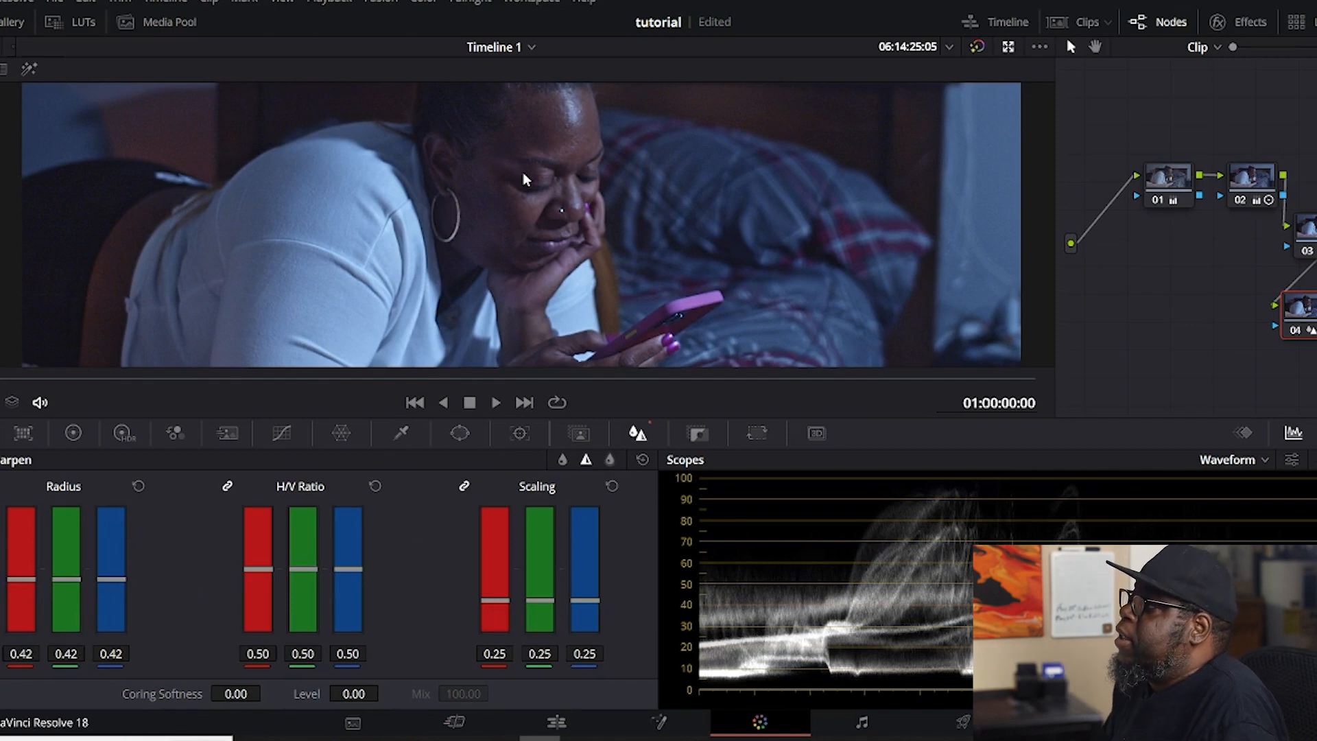
{"action": "scroll", "coordinate": [560, 250], "scroll_direction": "up", "scroll_amount": 3}
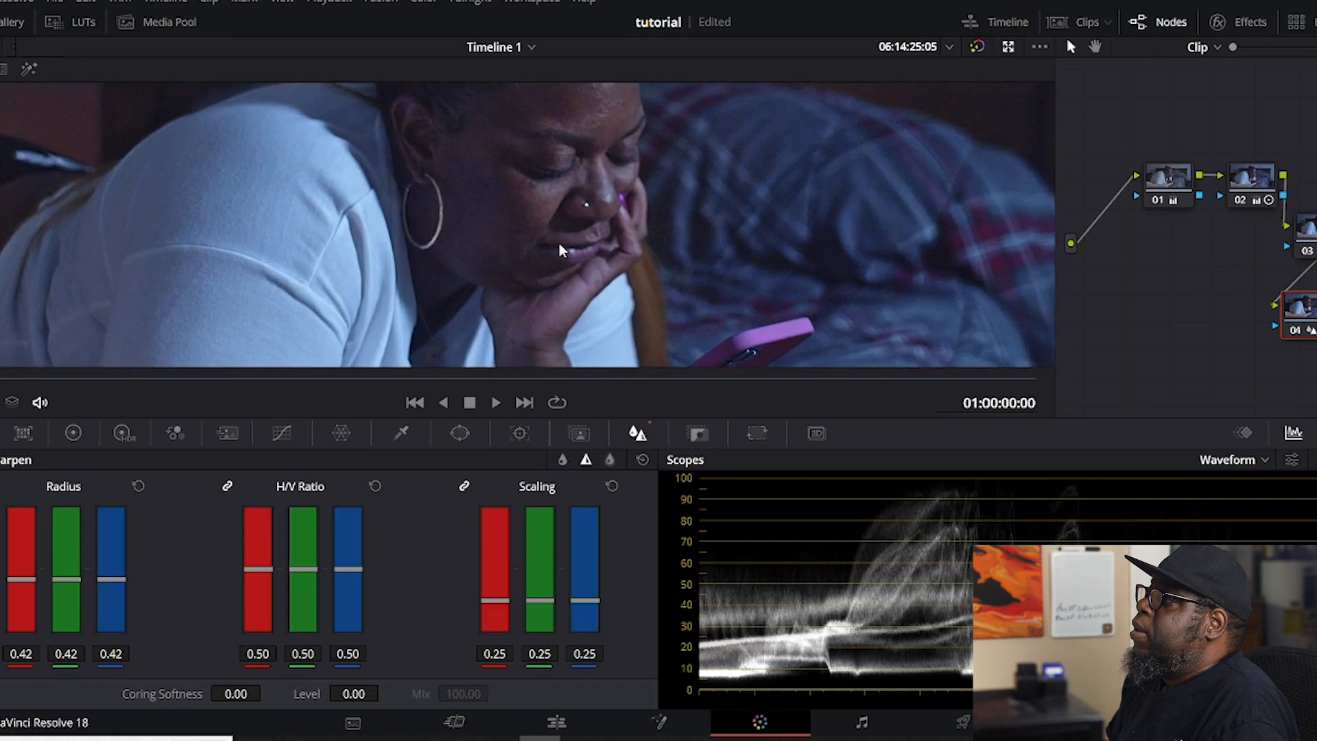
{"action": "scroll", "coordinate": [560, 250], "scroll_direction": "down", "scroll_amount": 6}
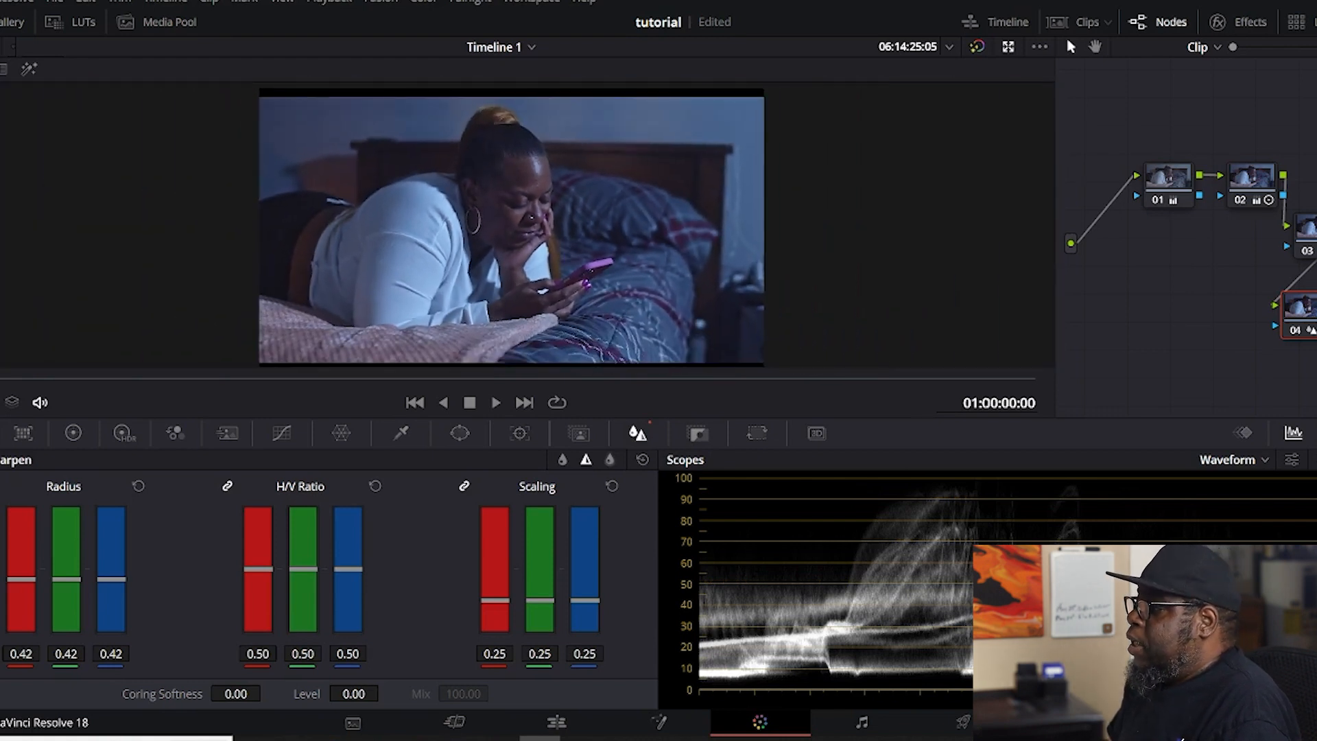
{"action": "left_click", "coordinate": [554, 725]}
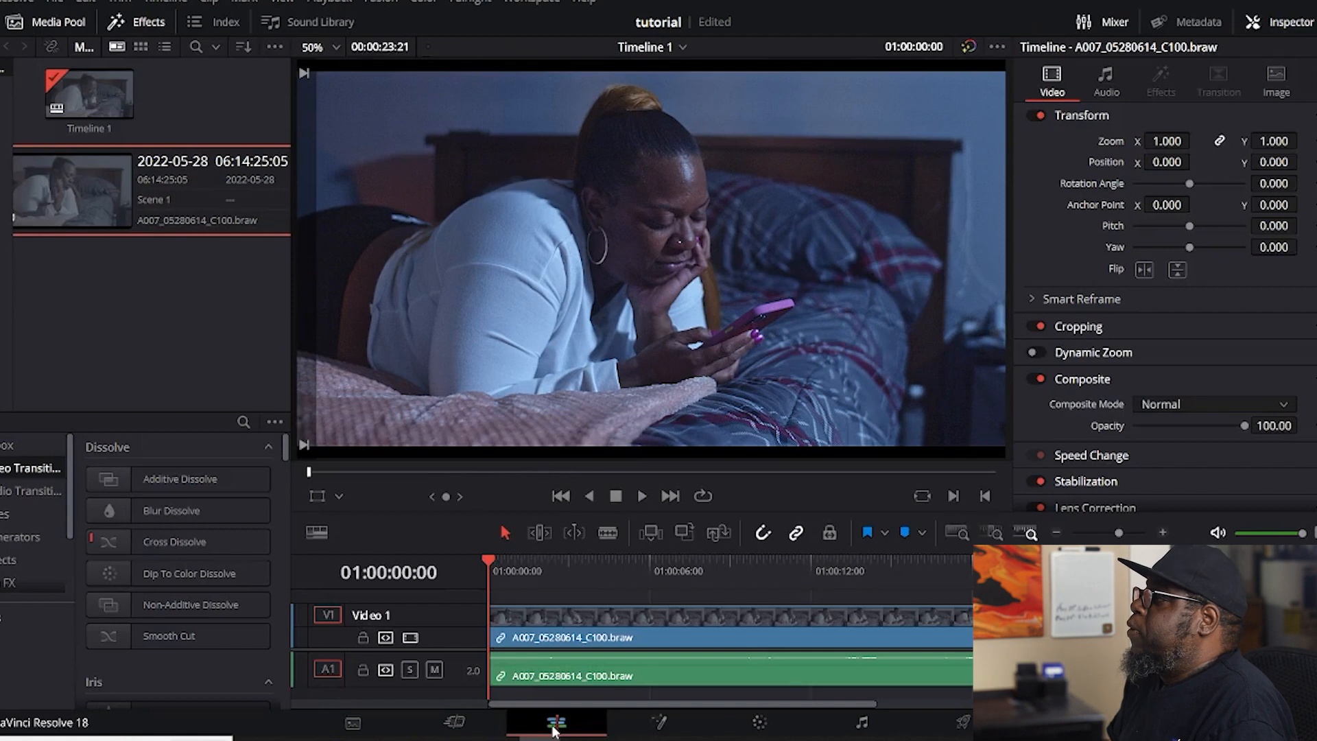